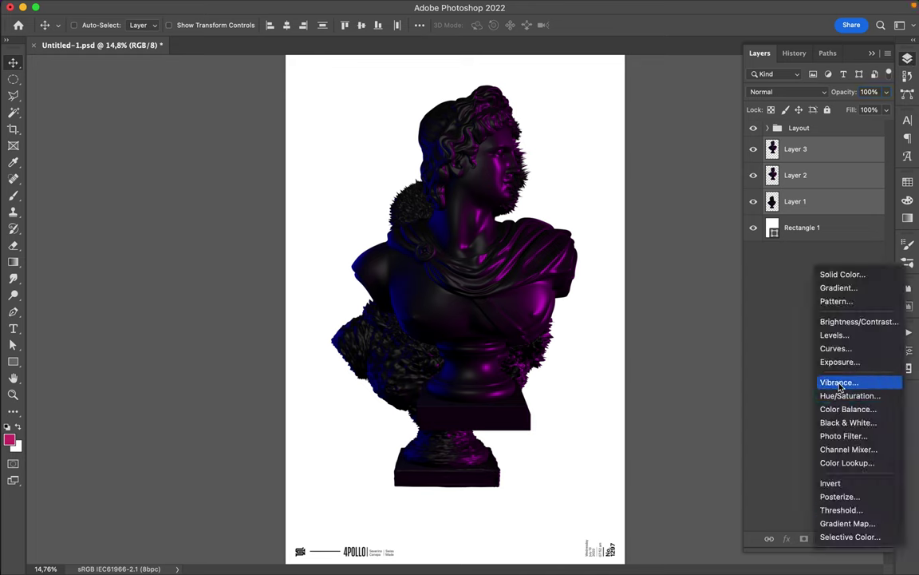
Brighten the bust with an Exposure adjustment layer
mouse_move(791, 389)
left_mouse_down()
mouse_move(814, 388)
mouse_move(766, 438)
left_mouse_up()
left_click(908, 58)
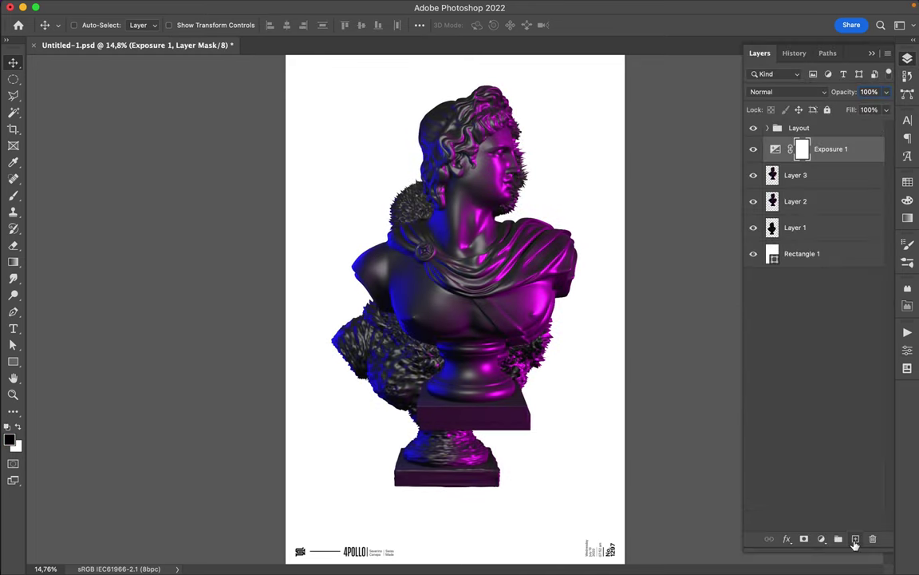
left_click(821, 539)
Browse the ZEUS project's 1 Creation / 1 3D folders, then close the browser without opening anything
key("super+o")
left_click(210, 218)
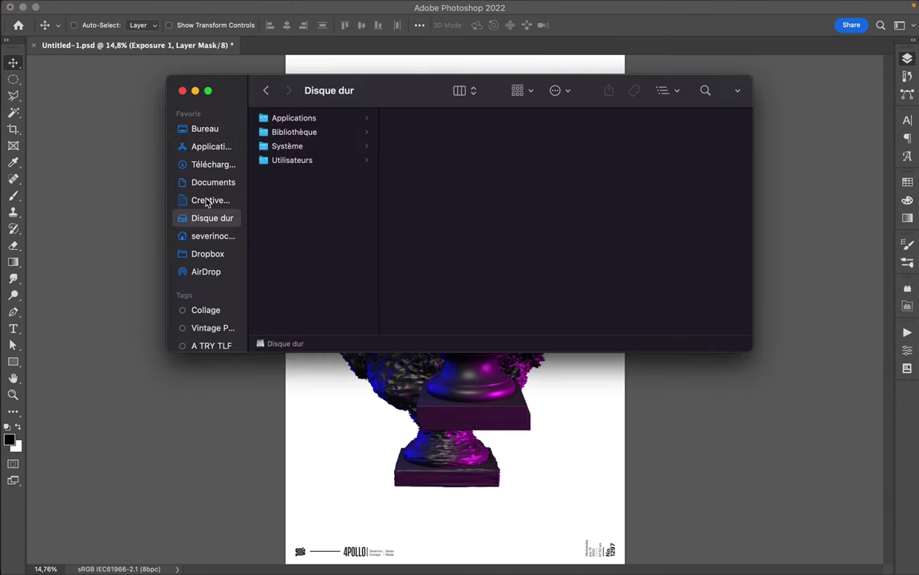
left_click(210, 199)
scroll(295, 231, "down", 3)
left_click(281, 320)
left_click(421, 146)
left_click(554, 118)
left_click(527, 136)
left_click(550, 117)
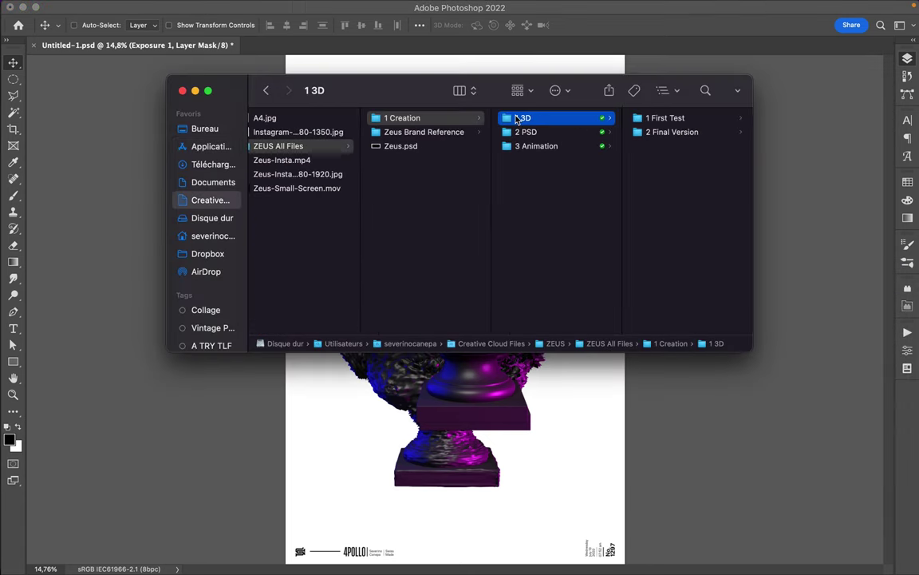
left_click(181, 90)
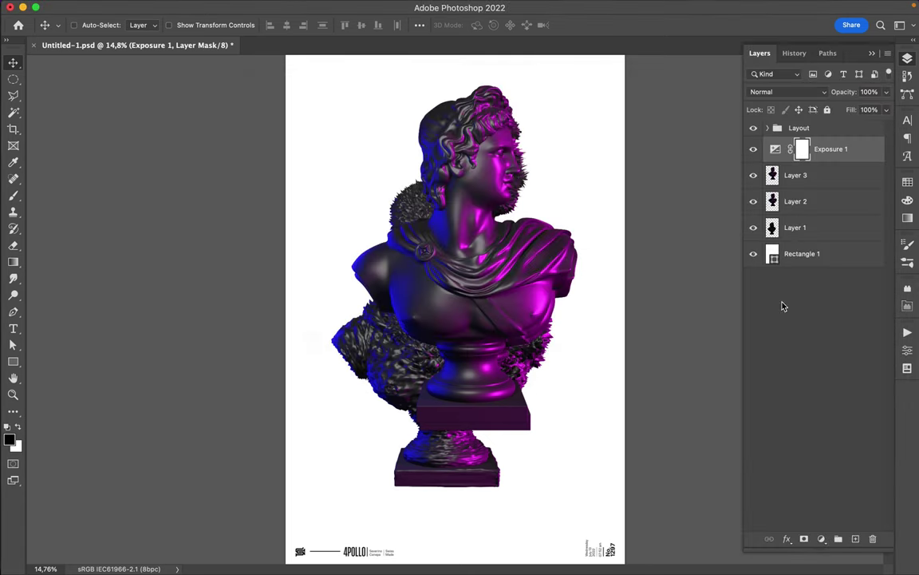
Add a Hue/Saturation adjustment shifting the bust's hue toward blue and tweaking saturation
left_click(821, 538)
left_click(837, 395)
mouse_move(790, 405)
left_mouse_down()
mouse_move(847, 404)
mouse_move(759, 409)
left_mouse_up()
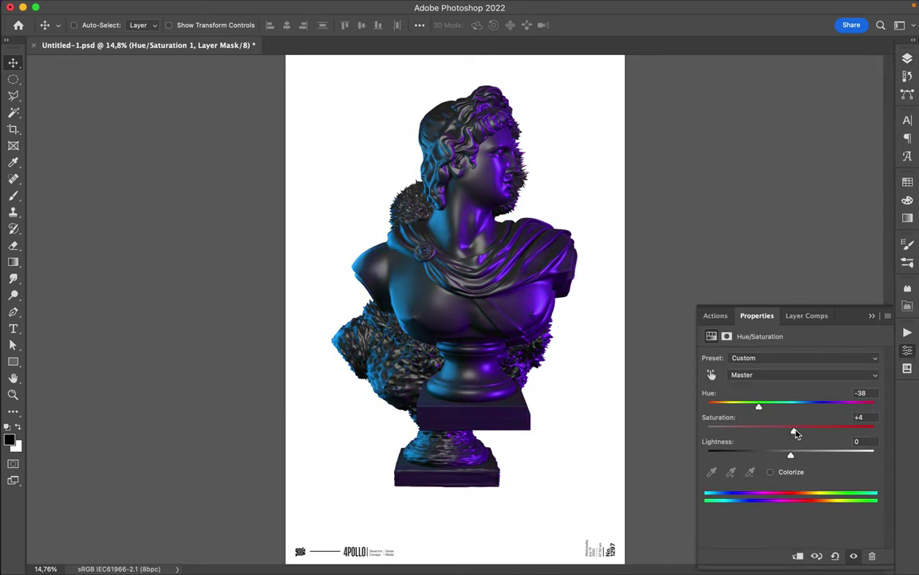
mouse_move(791, 455)
left_mouse_down()
mouse_move(800, 455)
mouse_move(790, 455)
left_mouse_up()
left_click(908, 58)
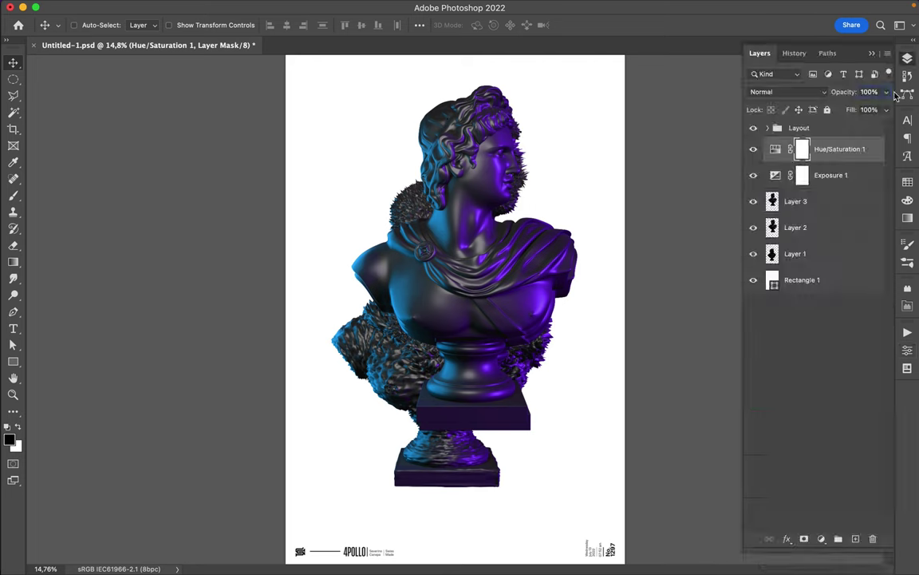
left_click(822, 539)
left_click(841, 395)
key("ctrl+z")
Add a Color Balance adjustment pushing midtones toward cyan and shadows toward blue-purple
left_click(823, 538)
left_click(847, 408)
mouse_move(774, 387)
left_mouse_down()
mouse_move(745, 387)
mouse_move(830, 386)
mouse_move(745, 386)
mouse_move(769, 410)
mouse_move(837, 431)
left_mouse_up()
left_click(779, 358)
left_click(780, 343)
mouse_move(774, 429)
left_mouse_down()
mouse_move(860, 435)
mouse_move(786, 437)
mouse_move(724, 407)
left_mouse_up()
mouse_move(774, 386)
left_mouse_down()
mouse_move(829, 385)
mouse_move(713, 386)
left_mouse_up()
Shift the Color Balance highlights toward cyan-green so the bust turns violet, then select Layer 1 with its adjustments
left_click(790, 358)
left_click(790, 382)
mouse_move(774, 409)
left_mouse_down()
mouse_move(750, 410)
mouse_move(739, 431)
left_mouse_up()
left_click_drag(712, 387, 743, 384)
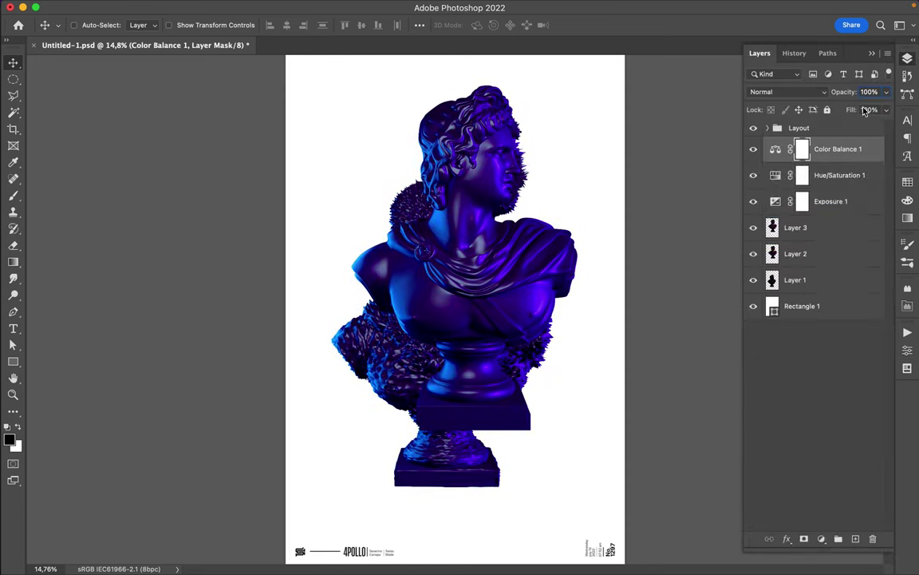
left_click(837, 440, "super")
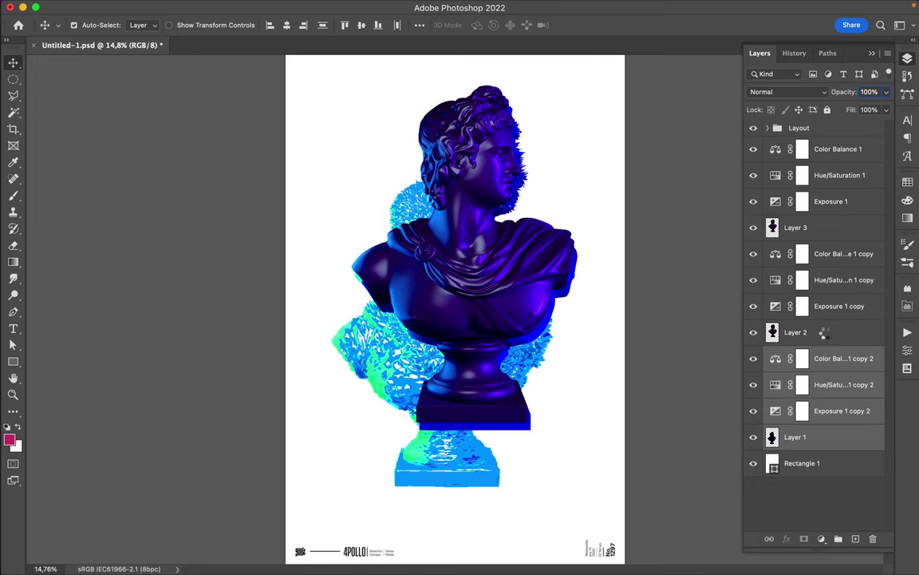
Merge Layers 1, 2 and 3 each with their adjustment layers
key("super+e")
left_click(798, 332)
left_click(820, 257, "shift")
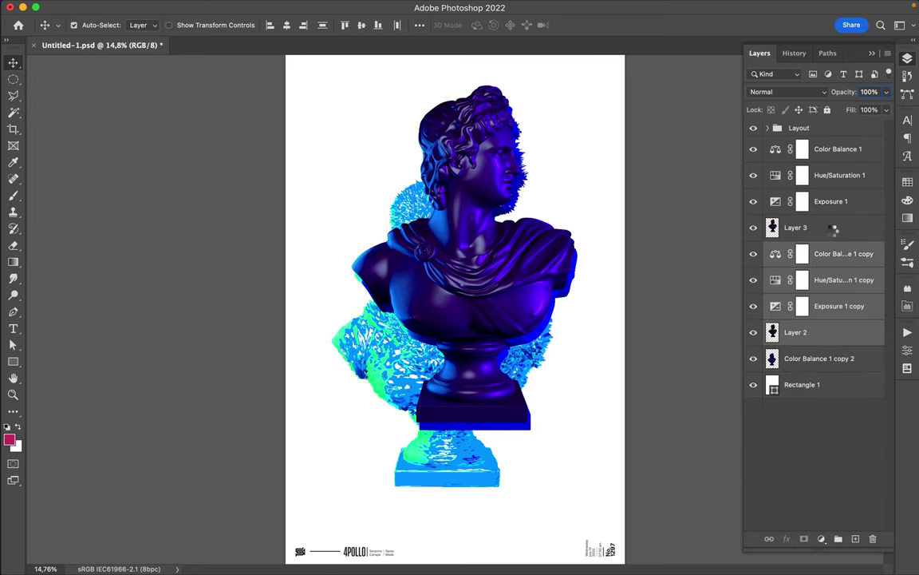
key("super+e")
left_click(830, 230)
left_click(822, 150, "shift")
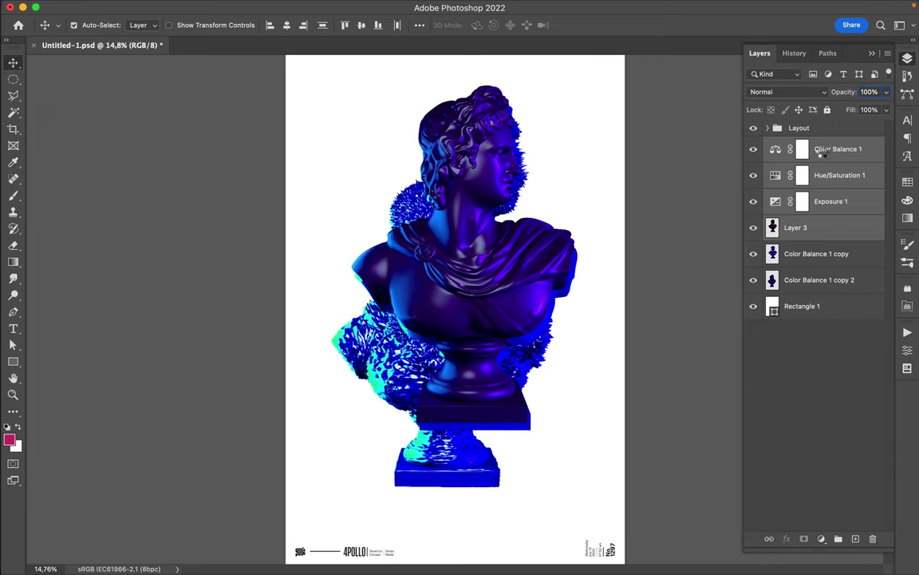
key("super+e")
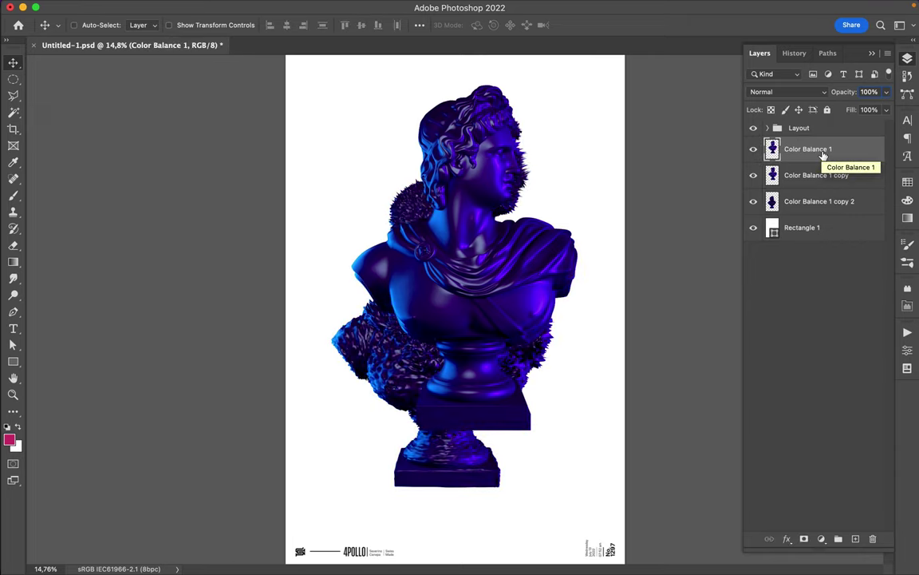
Lasso a face area onto a new layer and offset it over the top head
left_click_drag(557, 185, 479, 334)
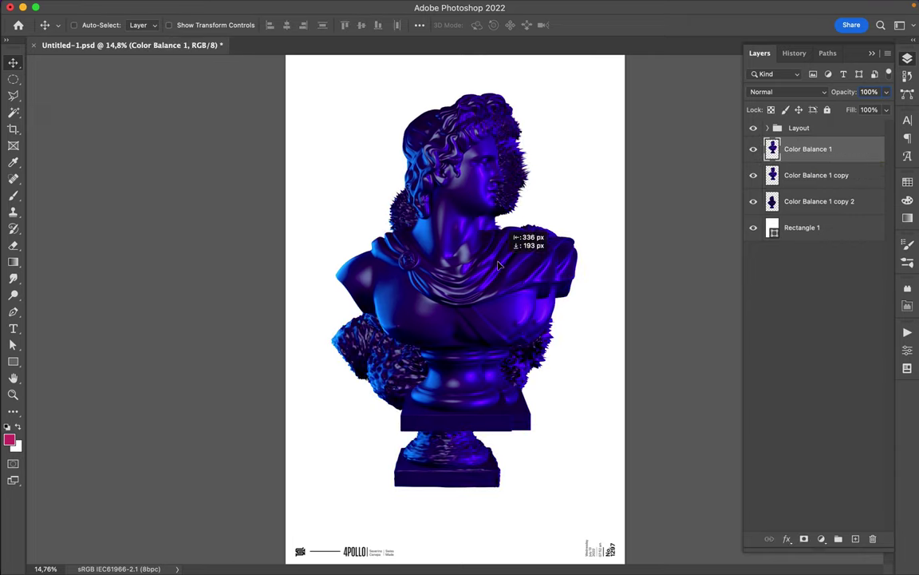
left_click(12, 97)
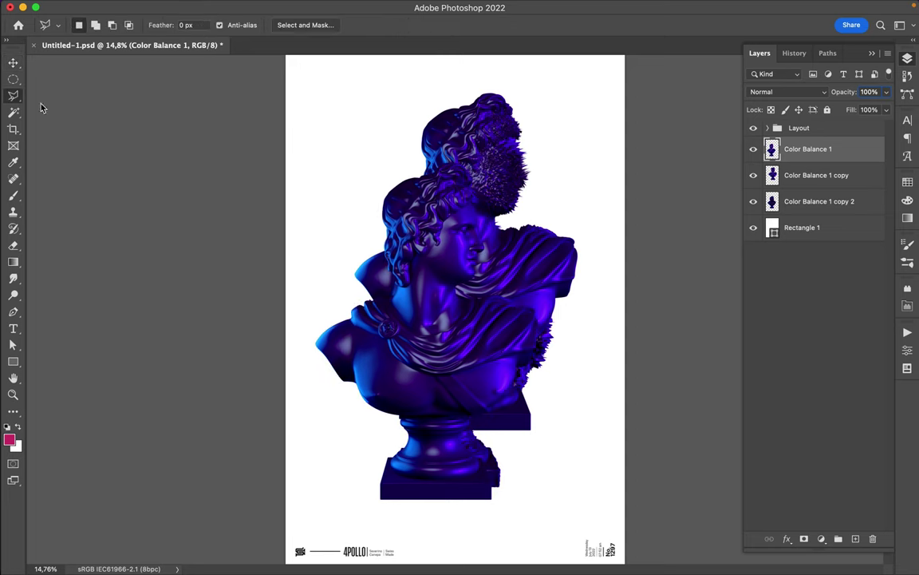
right_click(16, 98)
left_click(68, 92)
key("ctrl+j")
key("v")
left_click_drag(484, 239, 528, 162)
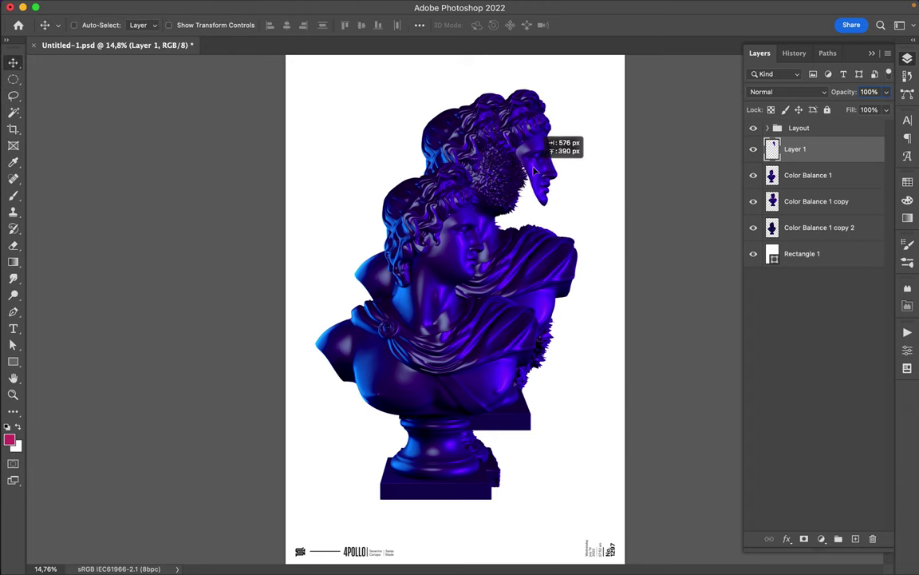
key("ctrl+t")
key("Return")
left_click_drag(528, 163, 524, 133)
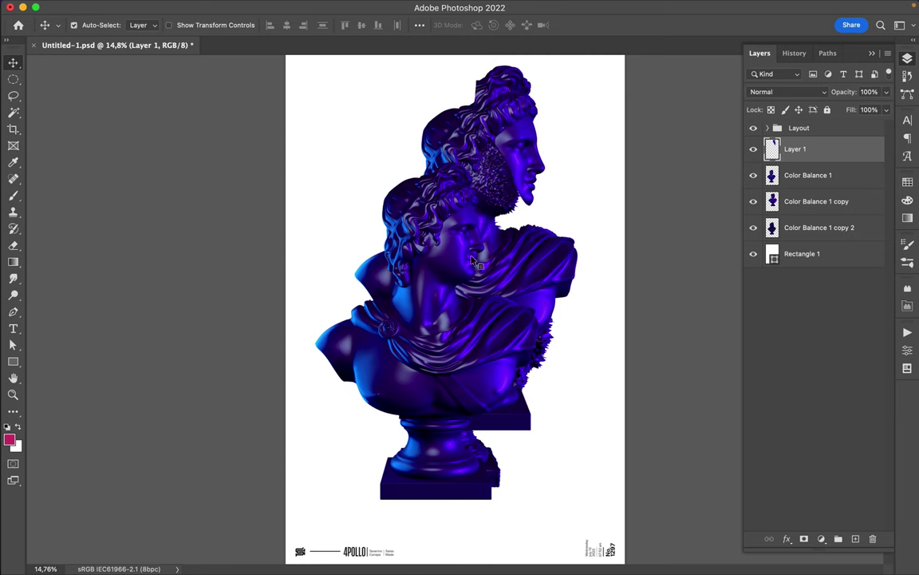
Copy a second face piece to its own layer and position it on the bust
left_click_drag(476, 264, 506, 323)
key("l")
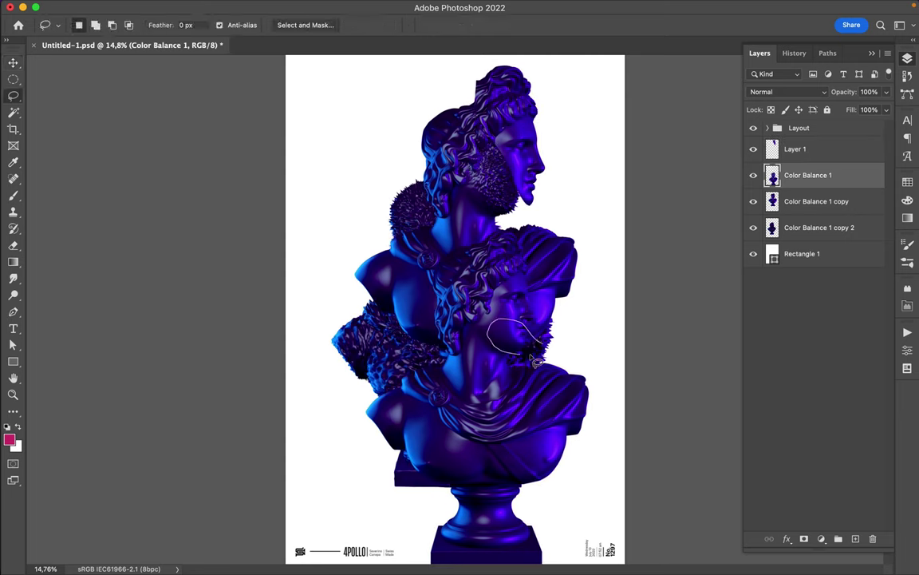
key("ctrl+j")
key("v")
key("ctrl+t")
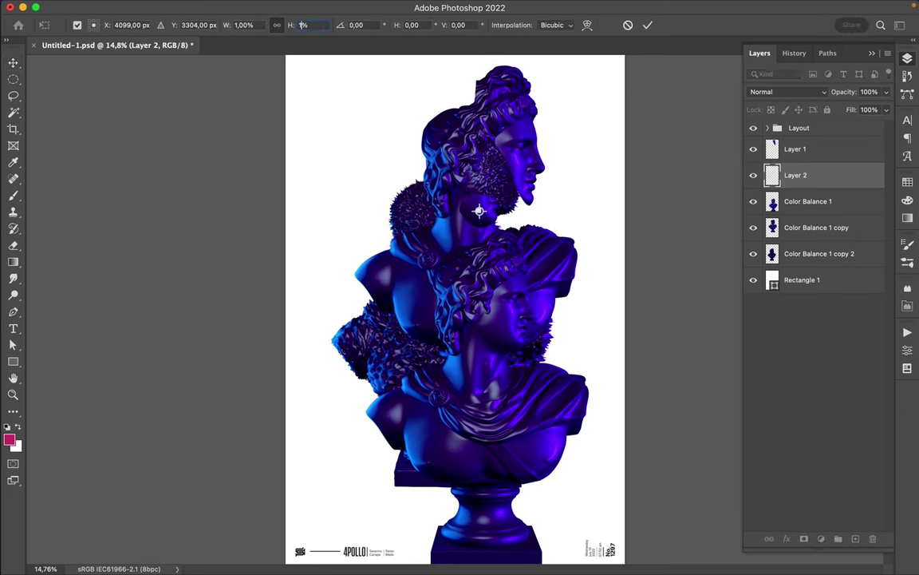
right_click(396, 250)
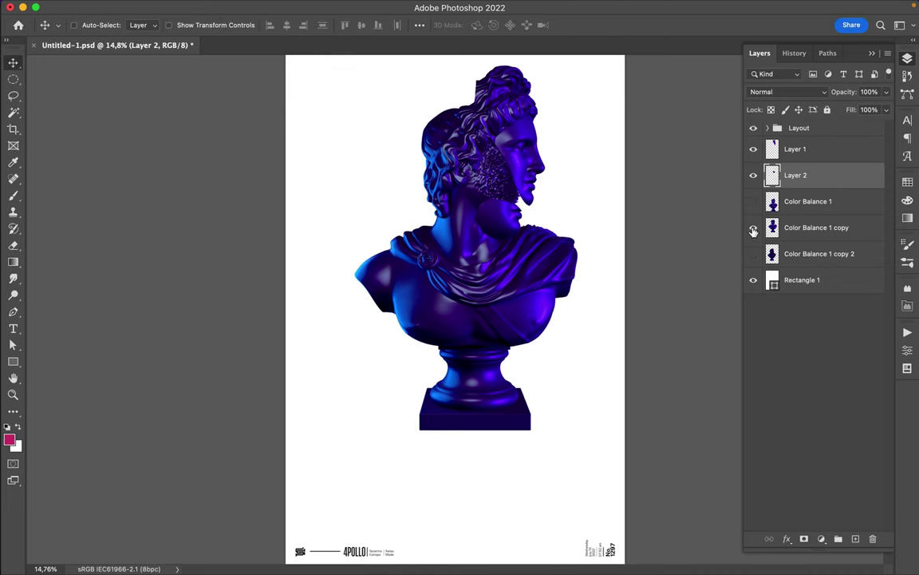
left_click_drag(472, 214, 470, 174)
Make a dark oval shadow layer with ~123 px Gaussian Blur, clipped beneath Color Balance 1
key("i")
left_click(413, 308)
key("v")
key("b")
key("m")
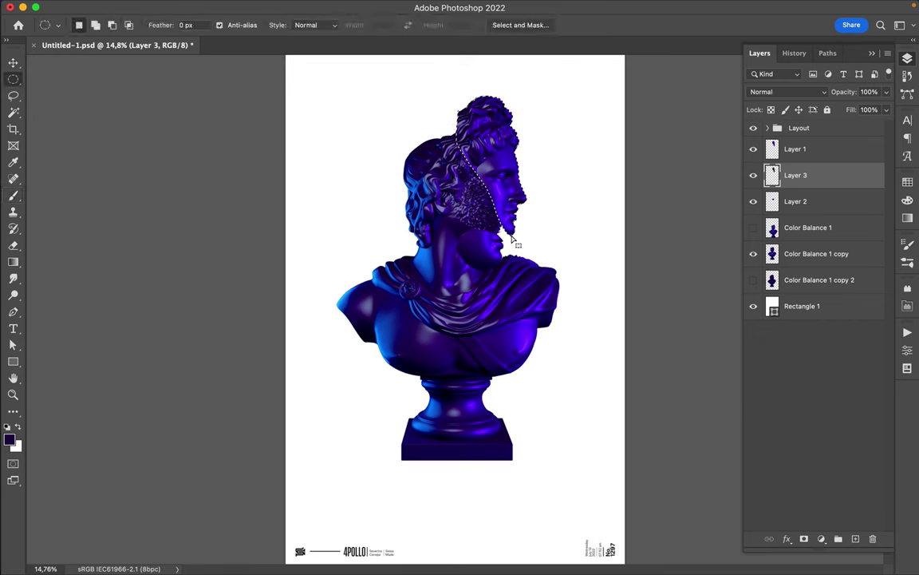
key("v")
left_click(296, 7)
left_click(512, 218)
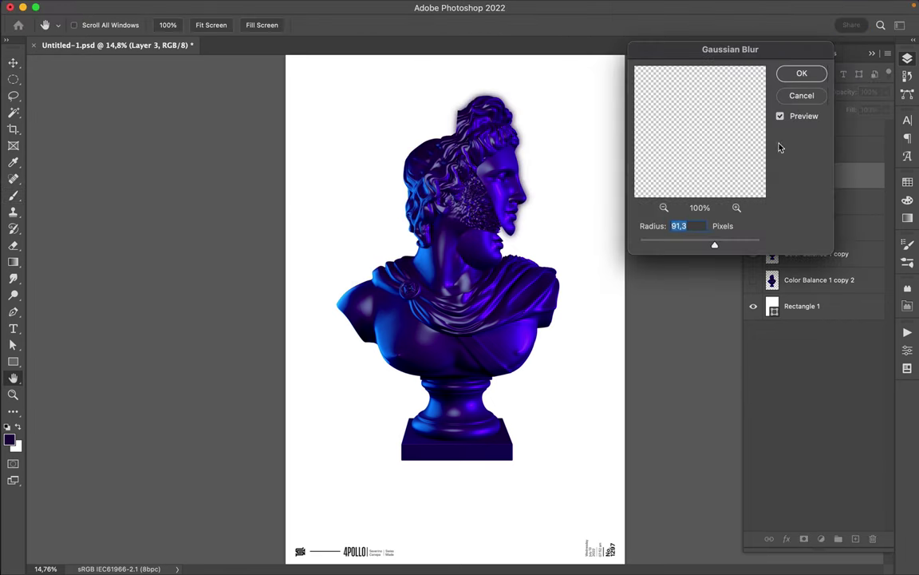
left_click_drag(714, 244, 722, 244)
key("Return")
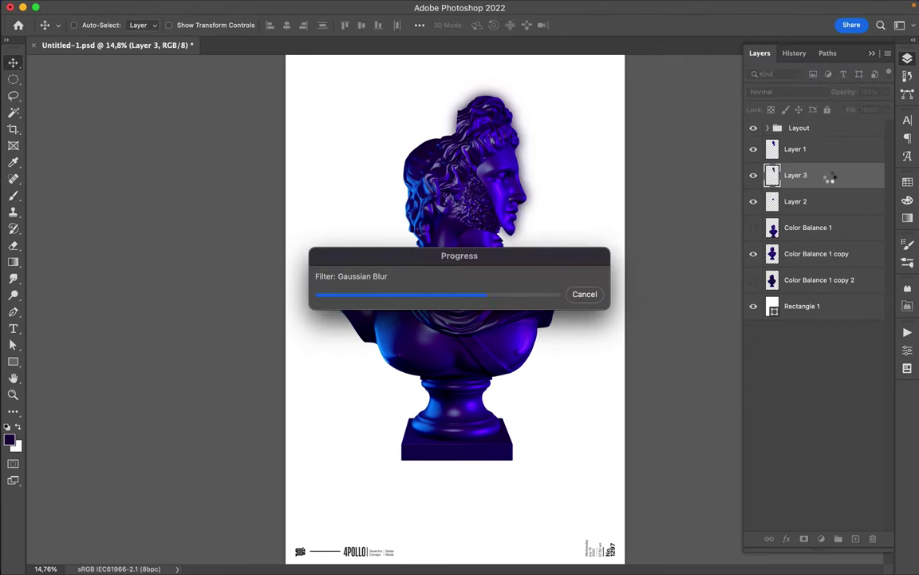
left_click_drag(831, 175, 833, 229)
left_click(824, 241, "alt")
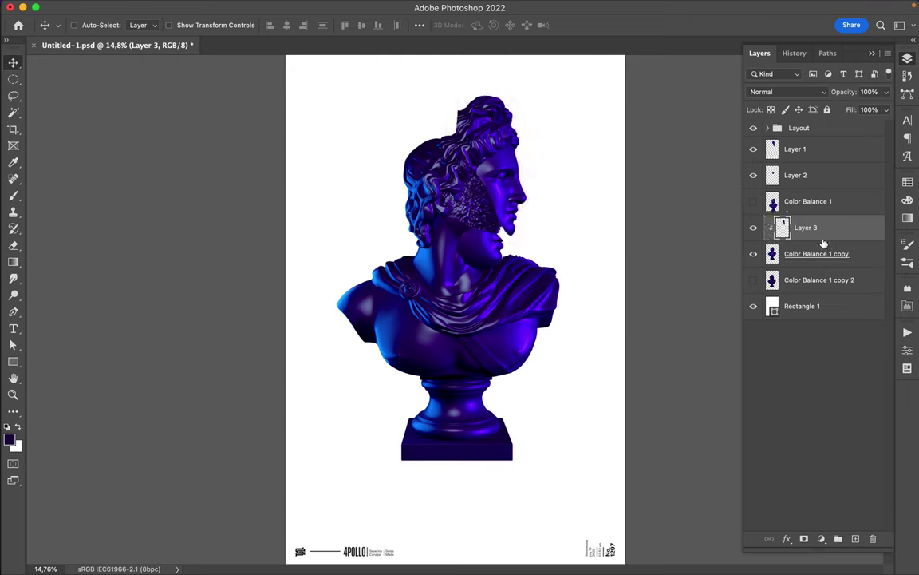
Add a second blurred dark shadow near the chin, clipped under Layer 3
left_click(489, 260)
key("super+shift+alt+n")
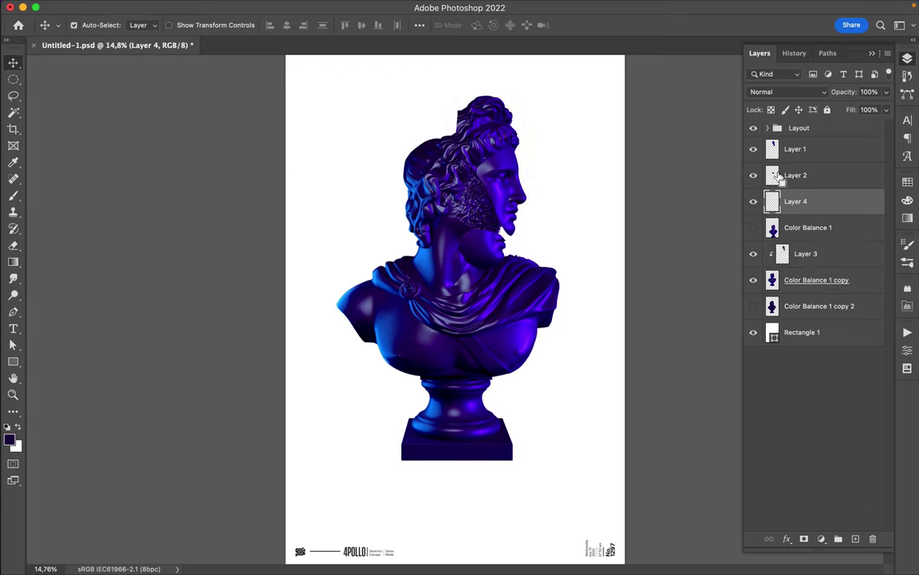
key("b")
key("m")
left_click_drag(410, 205, 457, 245)
left_click(296, 8)
left_click(311, 25)
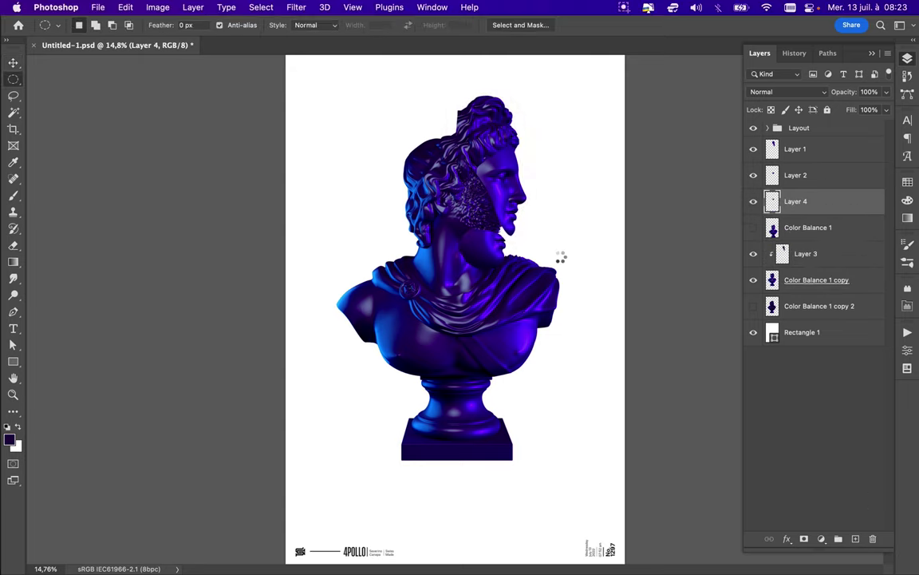
key("v")
left_click_drag(815, 206, 817, 275)
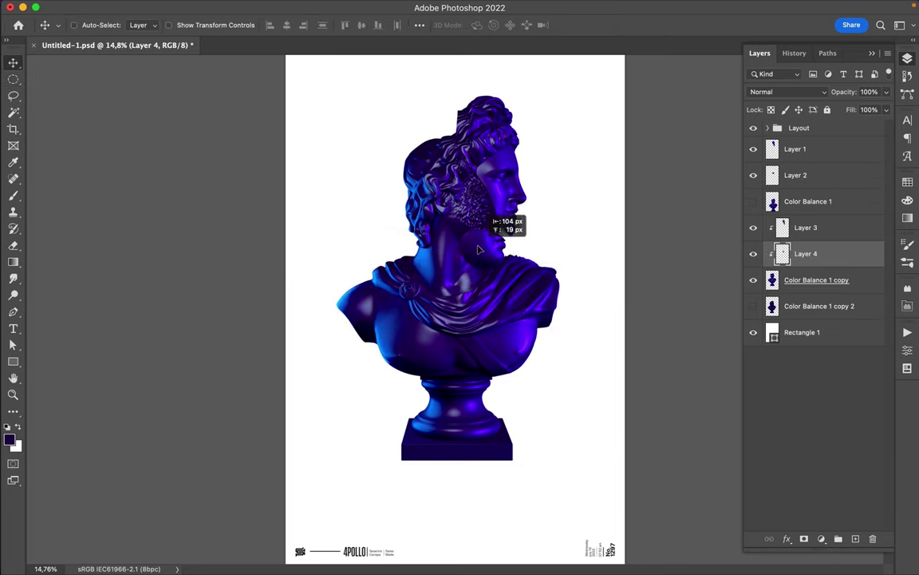
Add a Hue/Saturation adjustment to Color Balance 1 copy, shifting its hue toward teal
left_click(846, 280)
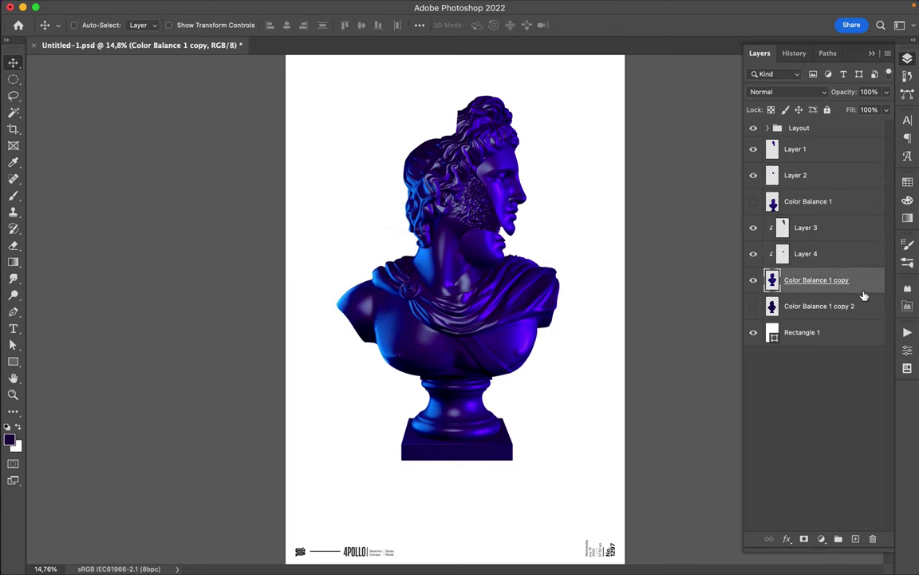
left_click(821, 539)
left_click(849, 382)
left_click_drag(791, 406, 771, 416)
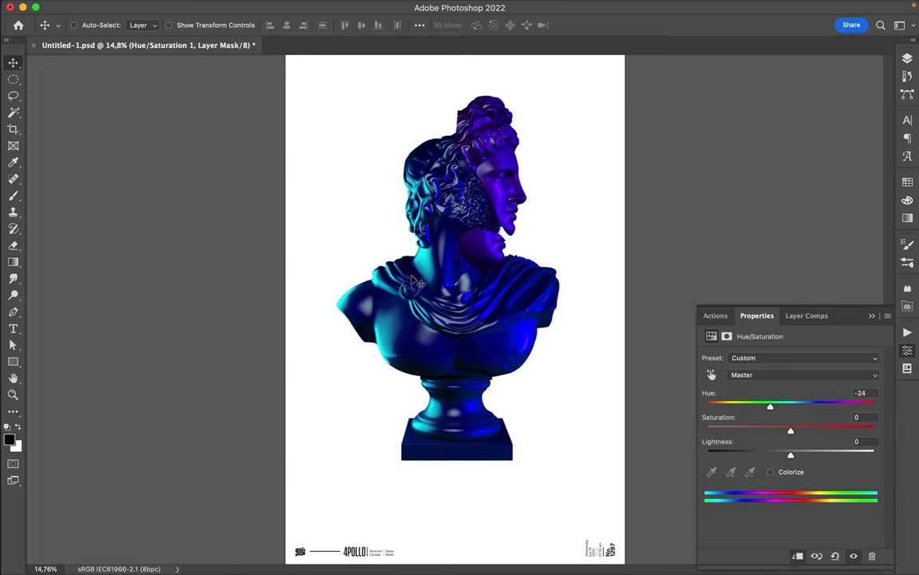
Show the Color Balance 1 copy 2 fur bust and nudge it right and down
key("F7")
left_click(822, 309)
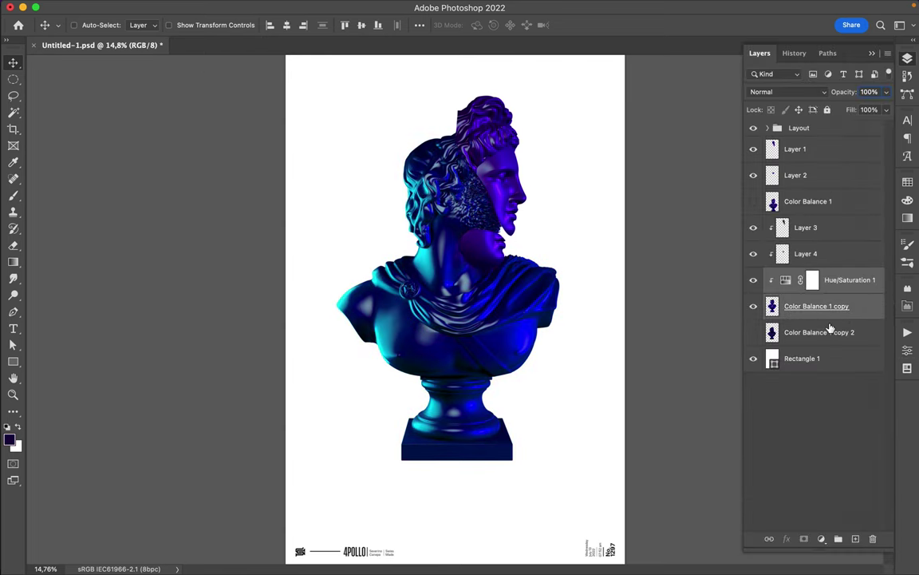
left_click(753, 332)
left_click(391, 387, "super")
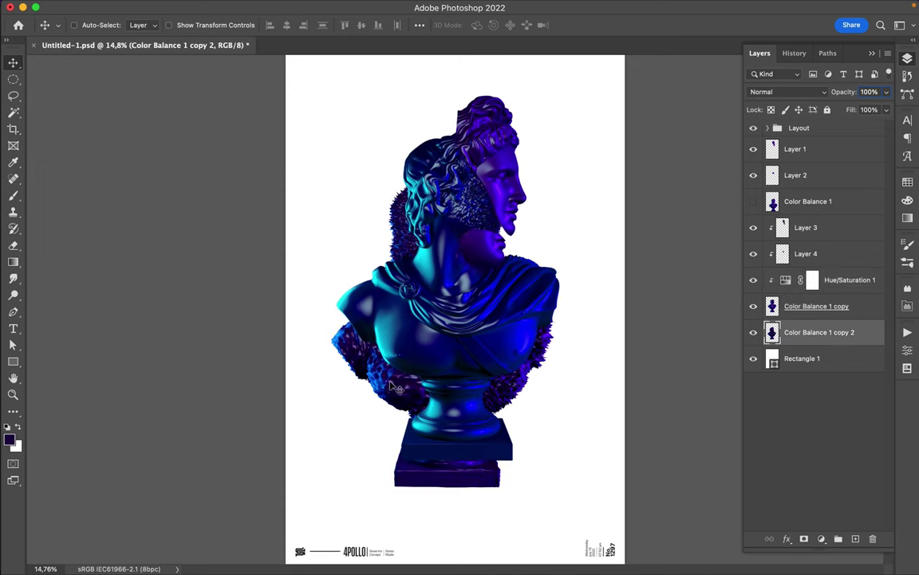
left_click_drag(391, 386, 399, 389)
Lasso a fur fragment onto a new layer, shift it up and enlarge it to 120%
key("l")
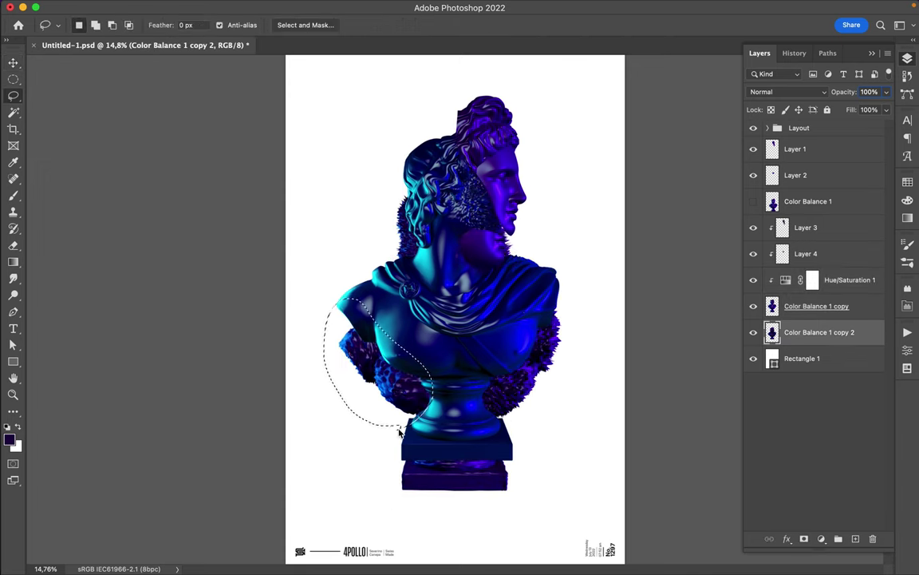
key("super+j")
key("v")
key("super+bracketright")
left_click_drag(375, 359, 375, 335)
key("super+t")
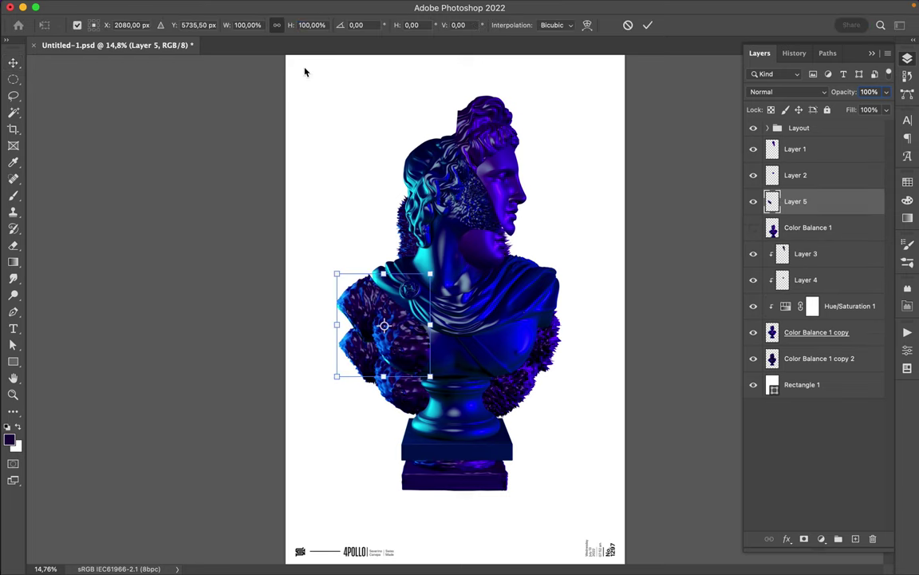
left_click_drag(292, 24, 308, 25)
key("Return")
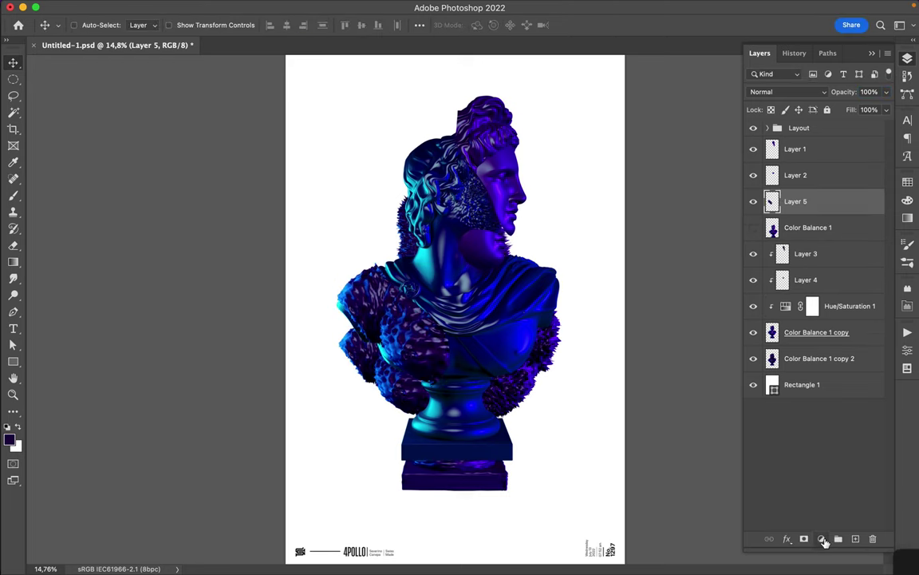
Turn the left fragment magenta with a merged Hue -139 adjustment and move it left
left_click(821, 539)
left_click(766, 391)
mouse_move(791, 406)
left_mouse_down()
mouse_move(718, 409)
mouse_move(828, 407)
left_mouse_up()
key("F7")
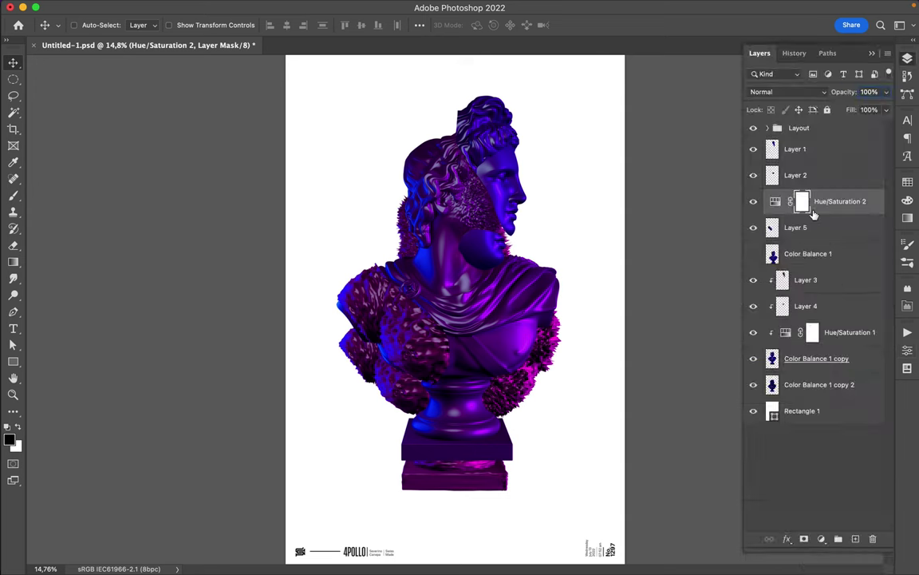
key("super+e")
left_click_drag(413, 327, 401, 328)
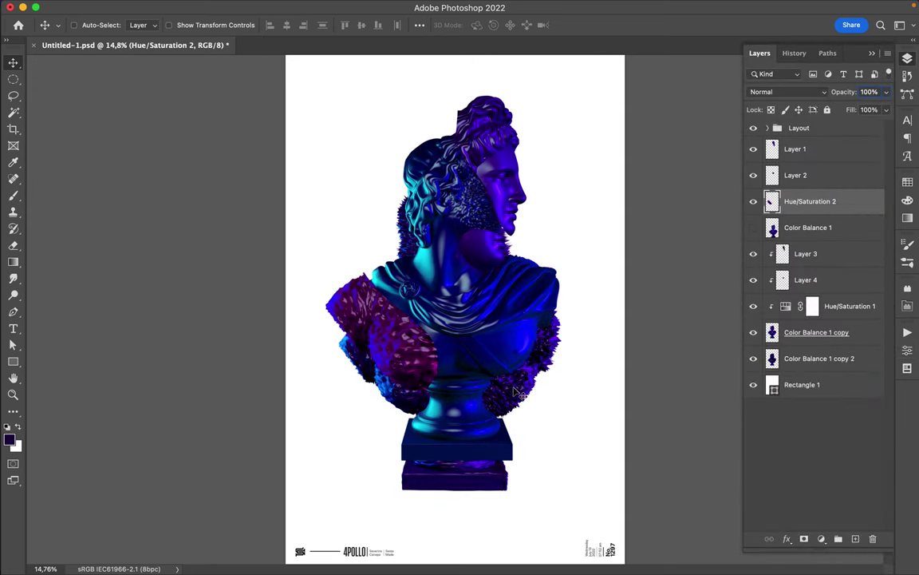
Cut a second fragment from the fur bust's right side onto its own layer and position it
left_click_drag(409, 382, 401, 377)
left_click(542, 413, "super")
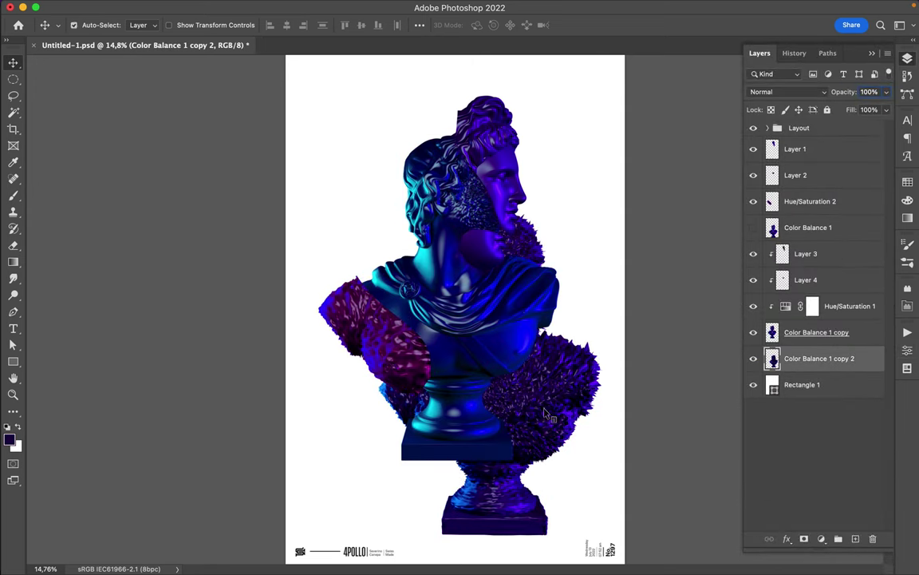
key("l")
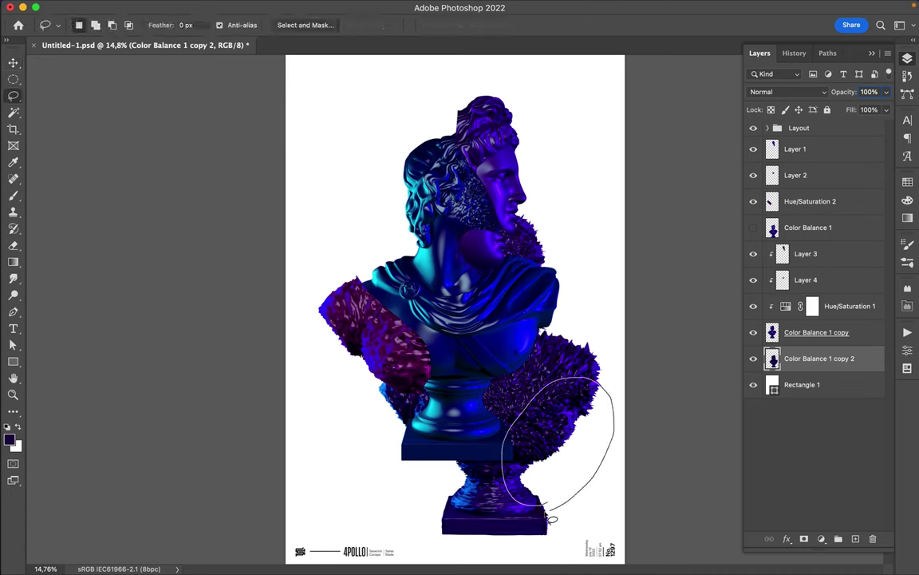
left_click_drag(570, 512, 575, 510)
key("v")
key("super+j")
left_click_drag(862, 353, 822, 227)
key("super+t")
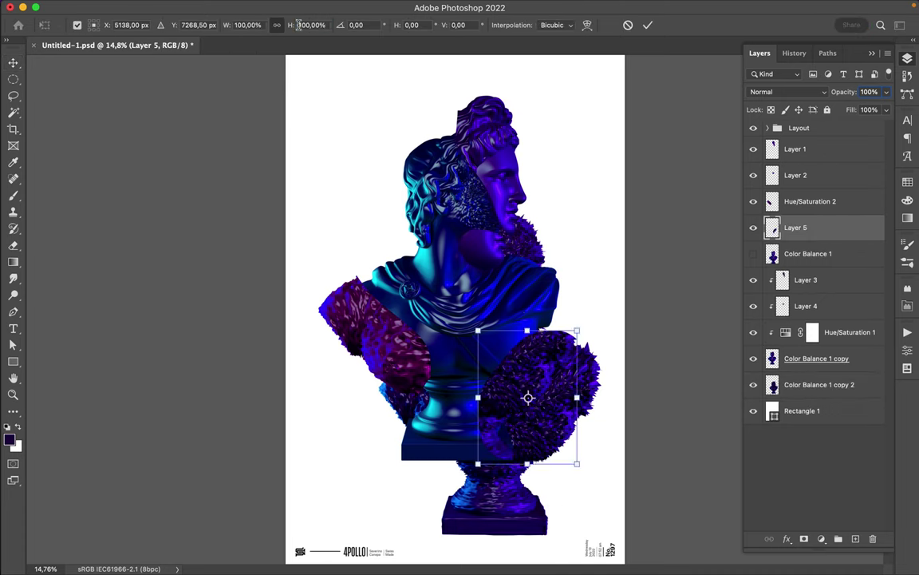
key("Return")
left_click(821, 538)
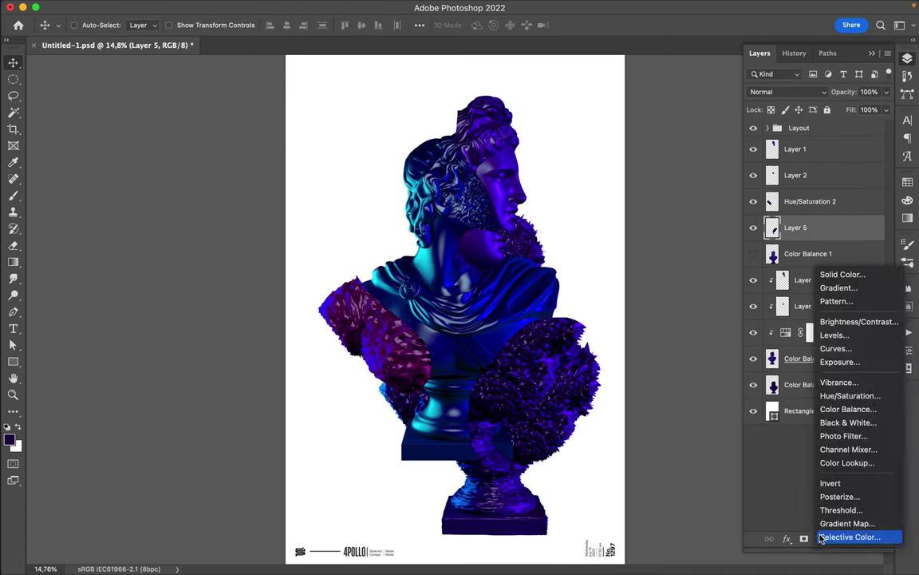
Tint the right fragment teal-green with a merged Hue +27 adjustment and enlarge it
left_click(838, 395)
mouse_move(791, 407)
left_mouse_down()
mouse_move(814, 407)
mouse_move(752, 420)
left_mouse_up()
key("F7")
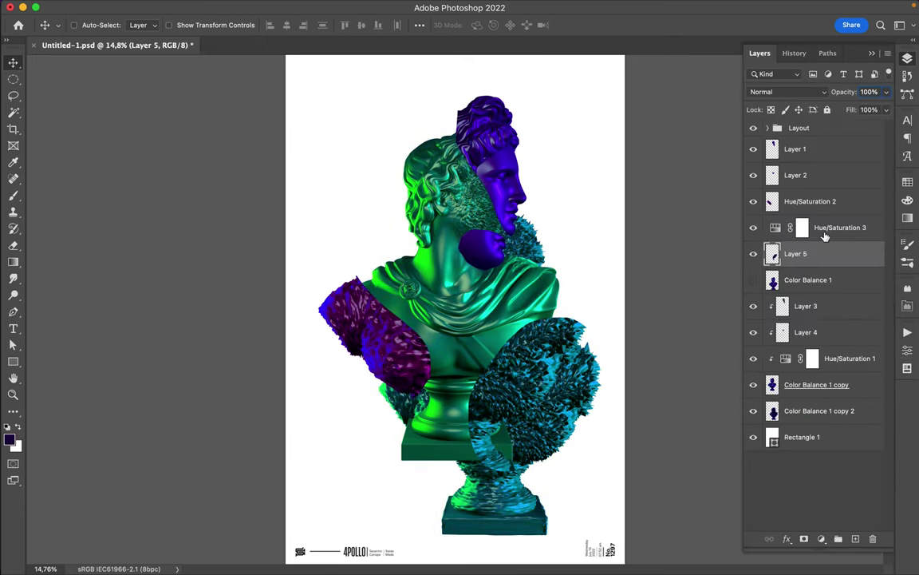
left_click_drag(823, 250, 825, 237)
left_click_drag(558, 359, 550, 343)
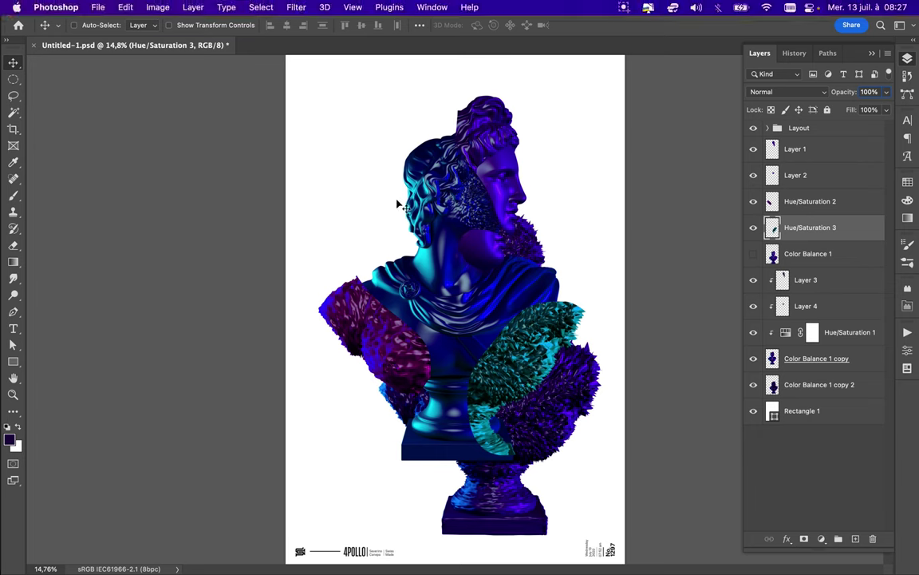
key("ctrl+t")
left_click_drag(526, 382, 520, 367)
key("Return")
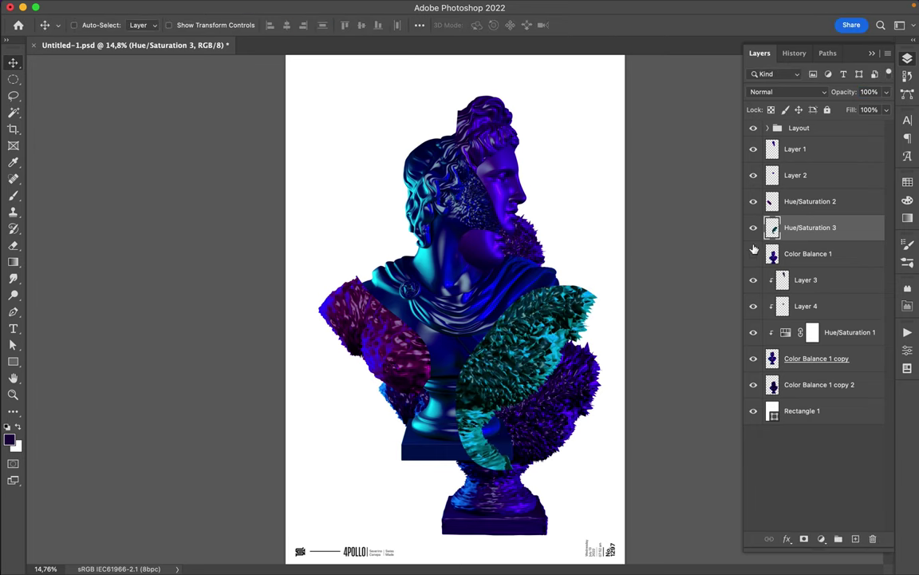
Add a soft Gaussian-blurred copy of the green fragment, offset slightly
key("b")
key("ctrl+d")
key("m")
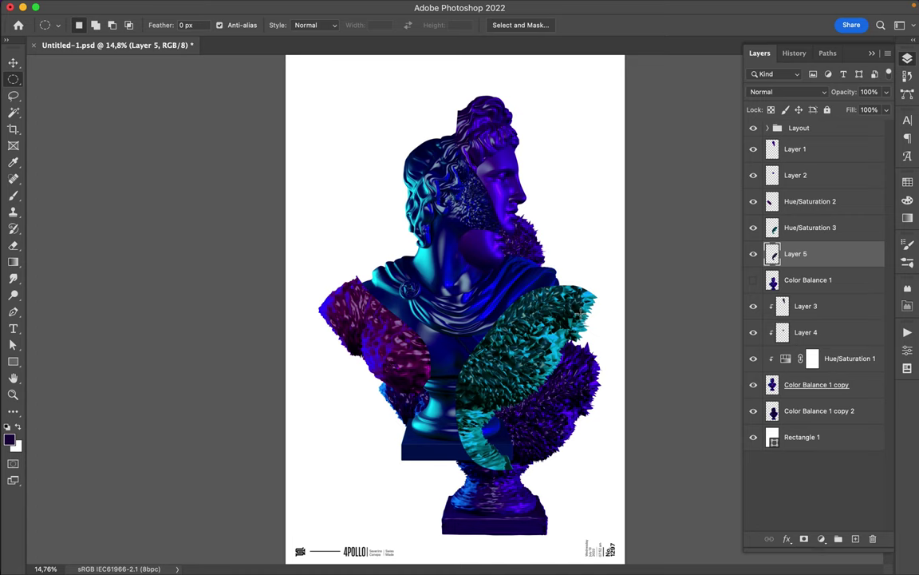
left_click(298, 7)
left_click(323, 30)
key("v")
left_click_drag(530, 332, 549, 342)
Hide the Color Balance 1 copy 2 fur layer and select the Rectangle 1 background
left_click(819, 410)
left_click(753, 410)
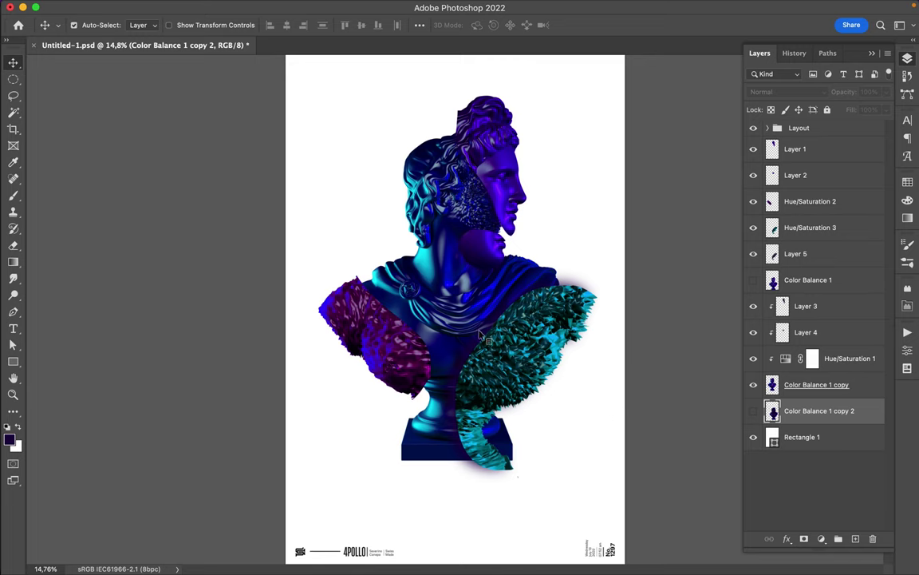
left_click(482, 335)
scroll(716, 297, "down", 1)
left_click(805, 438)
key("a")
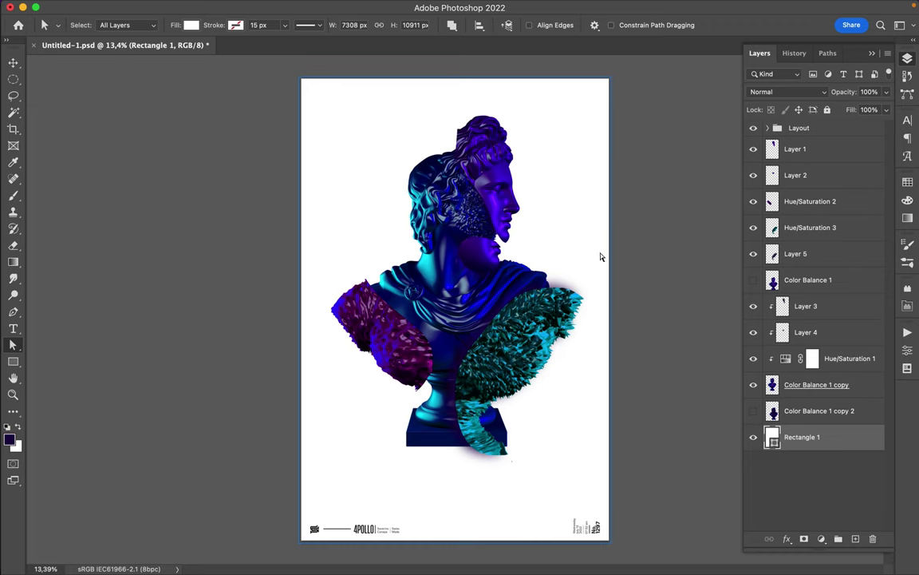
left_click(193, 25)
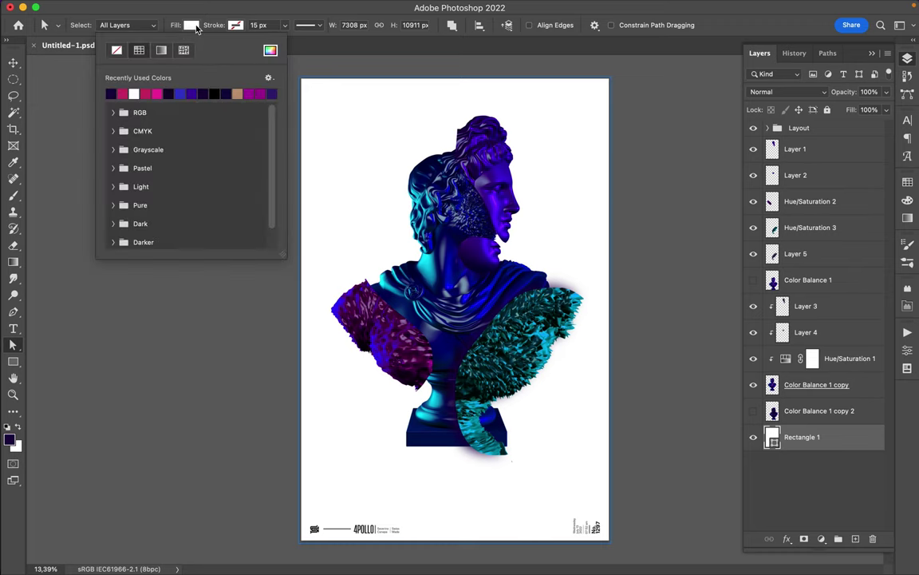
Change Rectangle 1's fill from light grey to a linear gradient
left_click(270, 50)
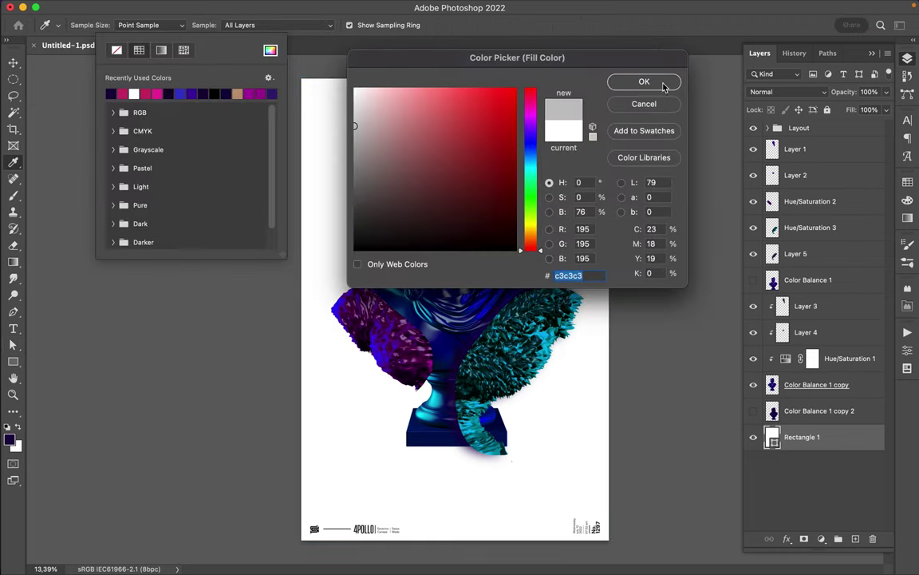
left_click(644, 83)
left_click(190, 24)
left_click(161, 51)
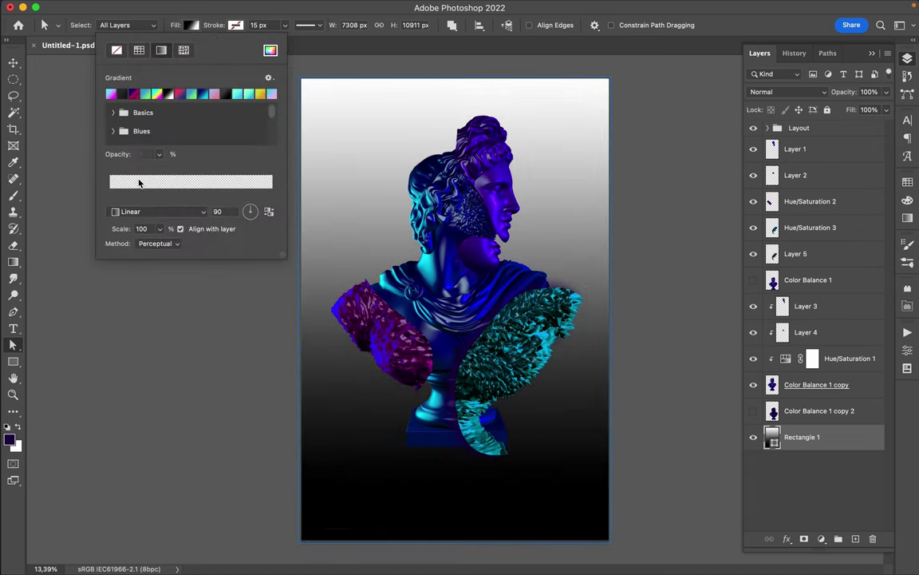
left_click_drag(376, 89, 377, 141)
key("Return")
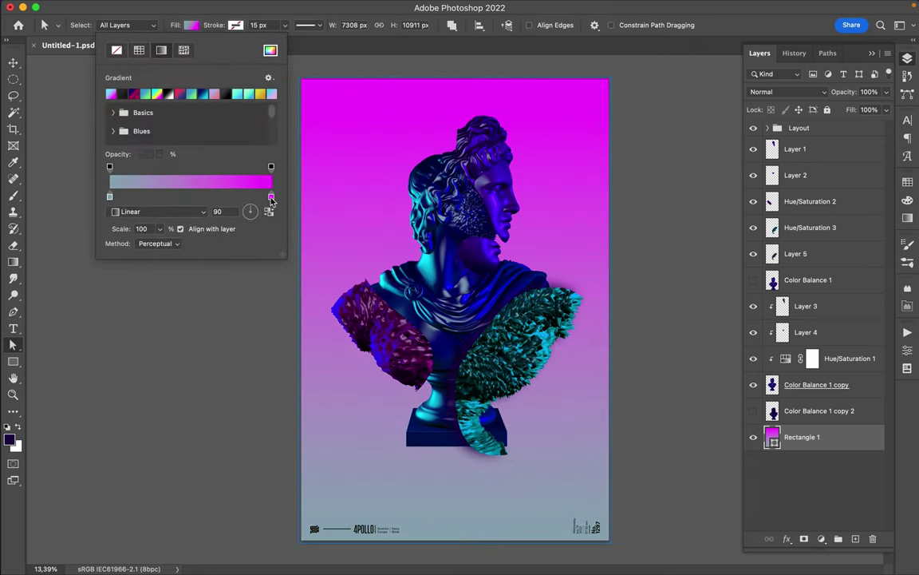
Set the gradient stops to muted purple at the top and grey-blue at the bottom
double_click(270, 198)
left_click(642, 82)
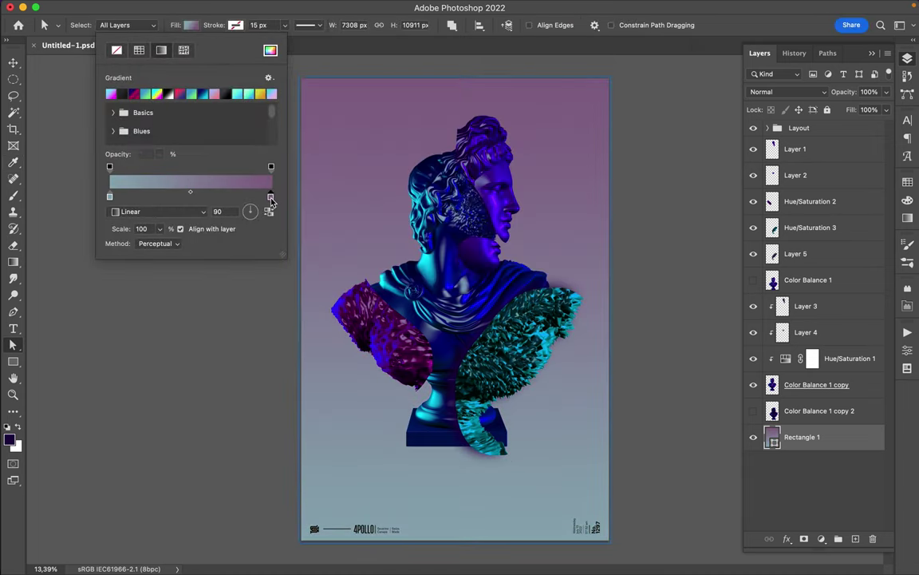
double_click(269, 197)
left_click(369, 187)
left_click(642, 81)
double_click(109, 196)
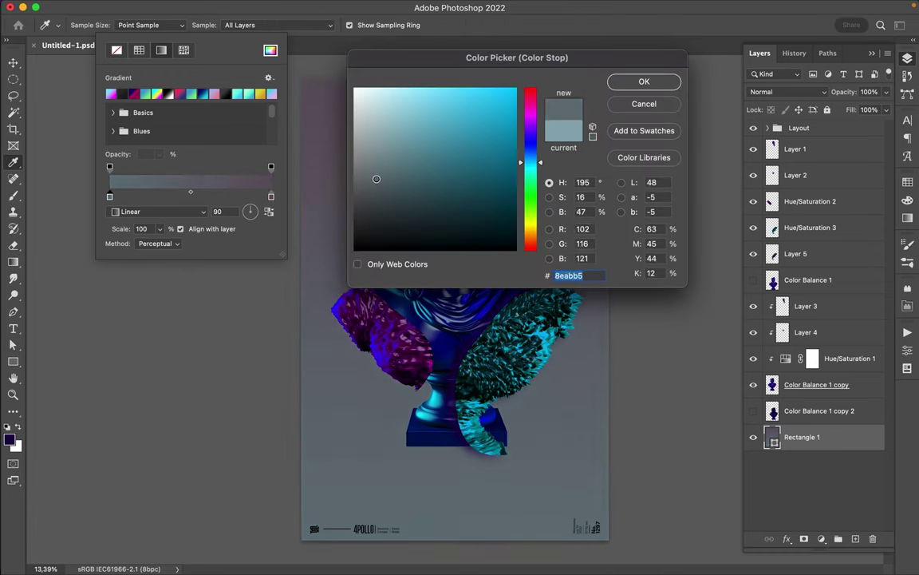
left_click(663, 83)
left_click(669, 164)
Add a Vibrance adjustment layer with vibrance raised to +100
left_click(821, 539)
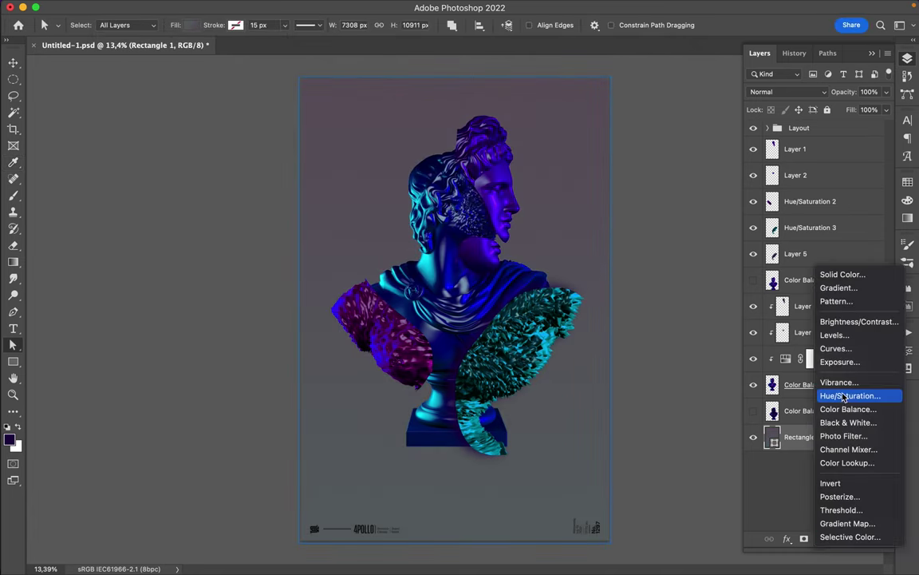
left_click(840, 383)
left_click_drag(815, 371, 874, 370)
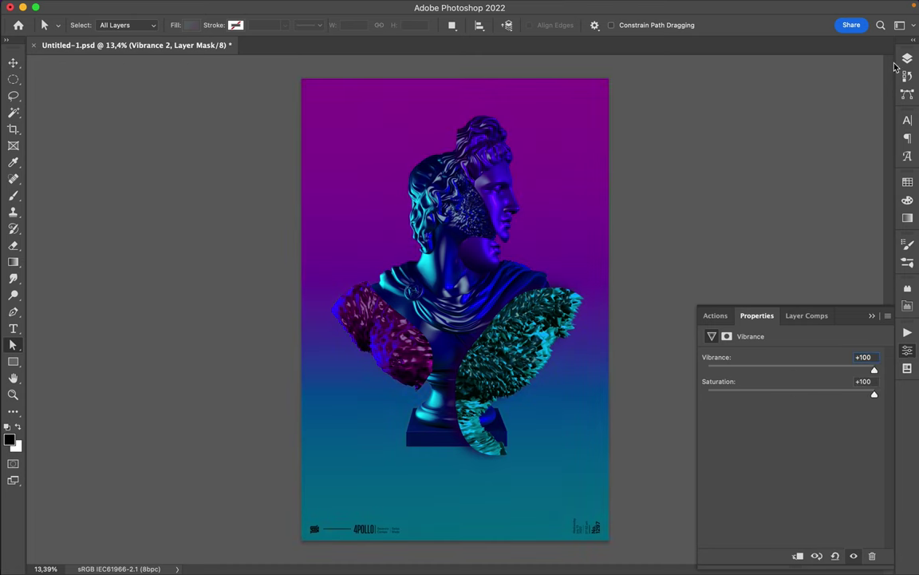
Merge Vibrance 2, Vibrance 1 and Rectangle 1 into one layer with Ctrl+E
left_click(907, 58)
left_click(826, 463, "shift")
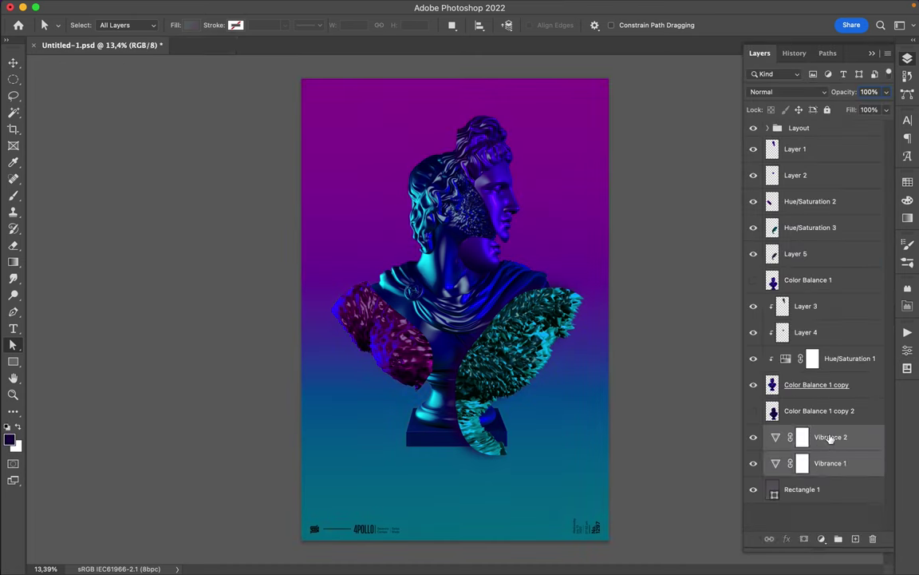
left_click(820, 491, "shift")
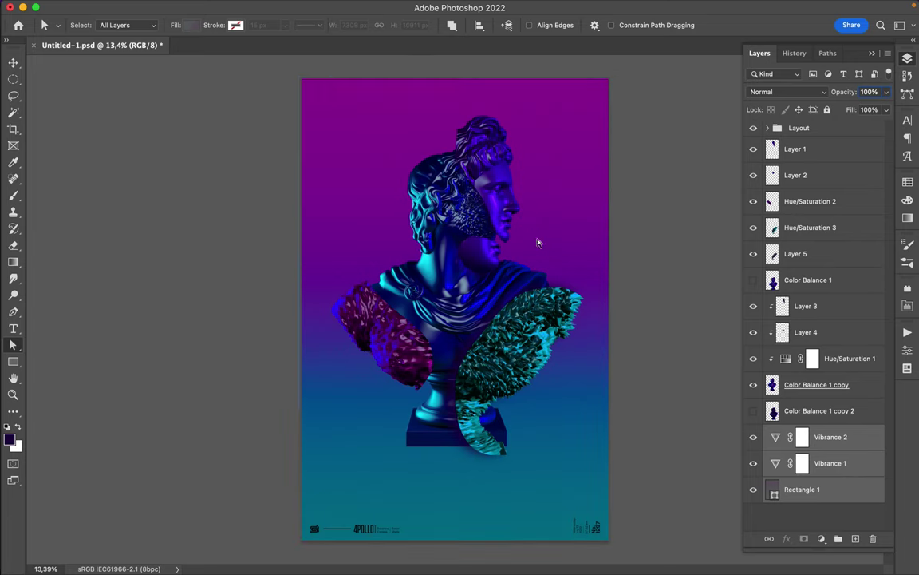
key("v")
key("ctrl+e")
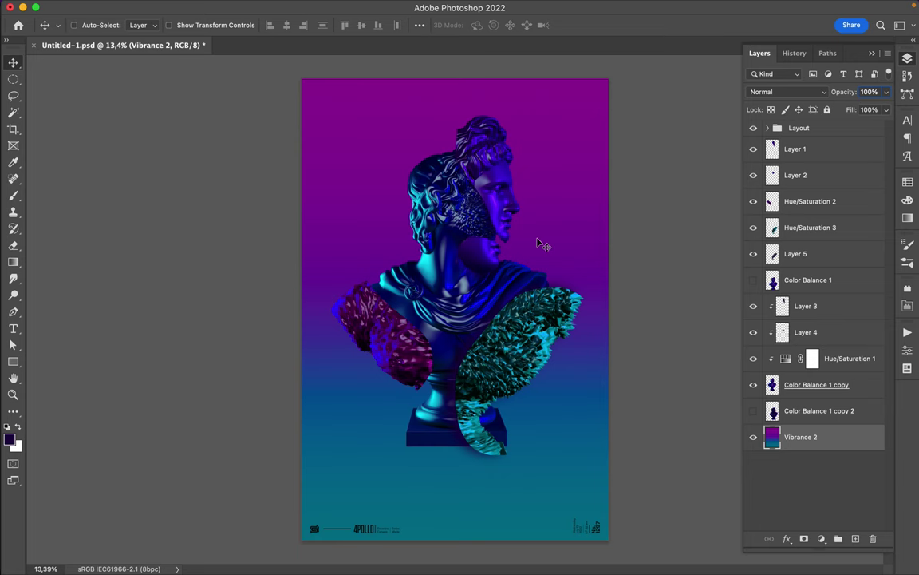
scroll(540, 243, "up", 2)
Paint a soft cyan glow on the chest on a new layer with a lightening blend mode
key("i")
key("b")
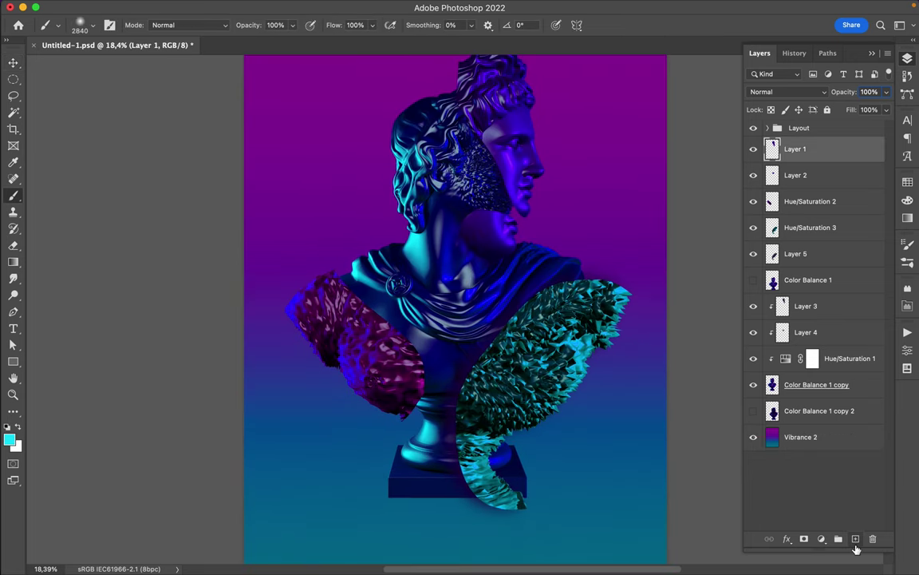
left_click(855, 539)
left_click(391, 236)
left_click(786, 91)
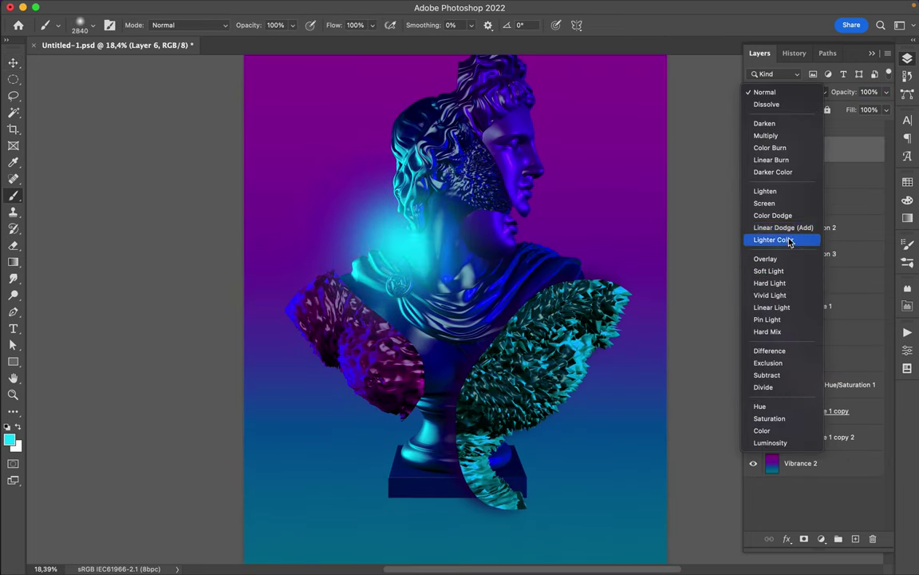
left_click(789, 239)
Add a cyan base glow on Layer 7 in Linear Dodge (Add), placed below Layer 5
left_click(855, 539)
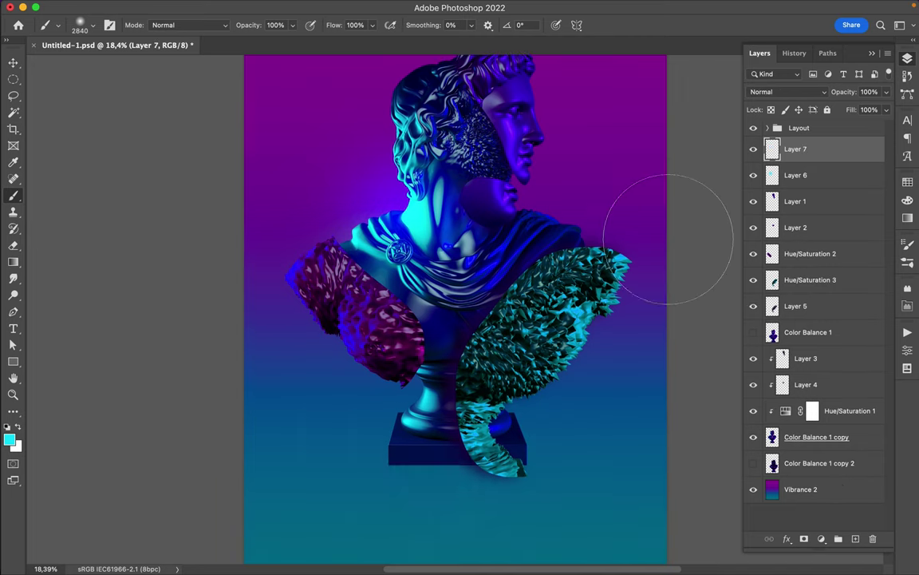
left_click(389, 370)
left_click(786, 92)
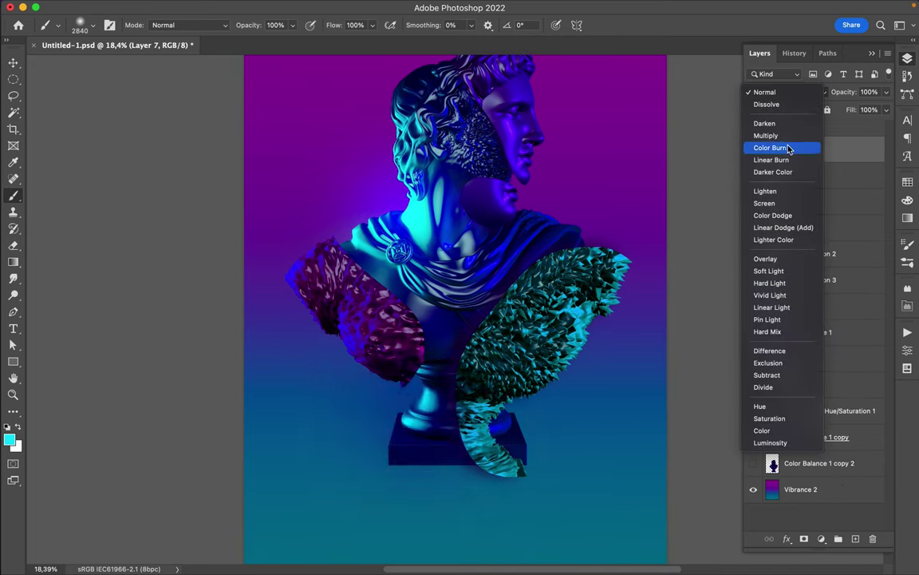
left_click(783, 227)
key("v")
left_click_drag(826, 151, 806, 372)
Set Layer 5's blend mode to Overlay
left_click(805, 279)
left_click(786, 91)
left_click(805, 288)
left_click(786, 92)
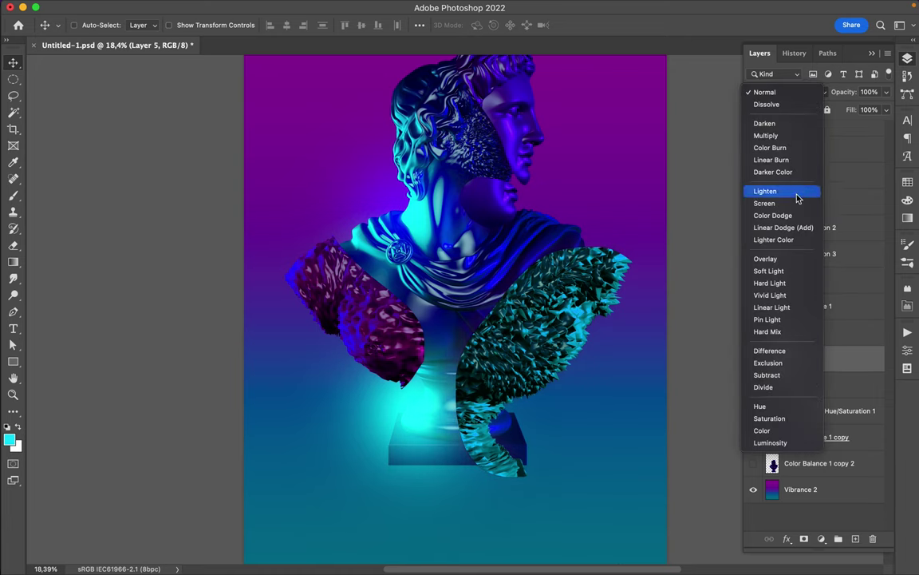
left_click(790, 258)
Sample dark purple and add Layer 8 above Hue/Saturation 2 in Linear Dodge (Add)
left_click(391, 381, "ctrl")
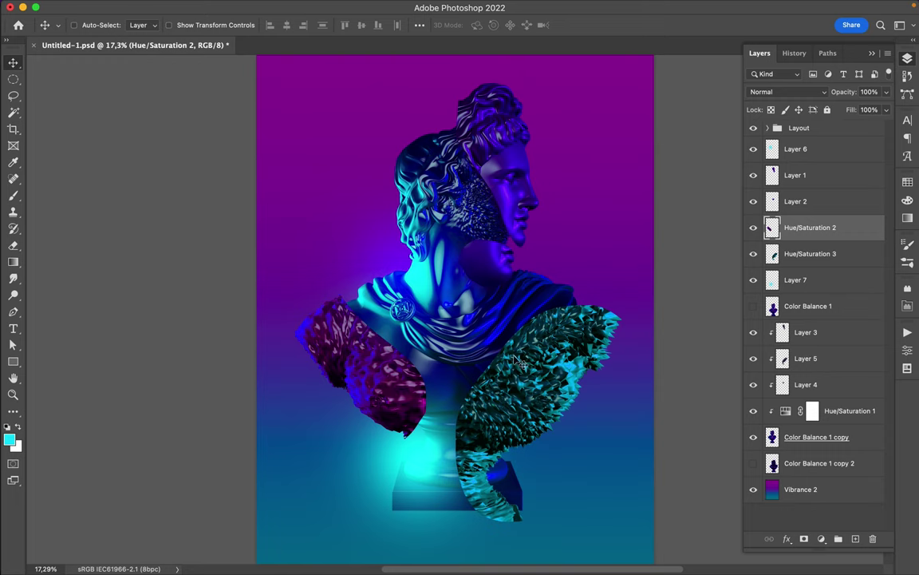
key("b")
left_click(370, 353, "alt")
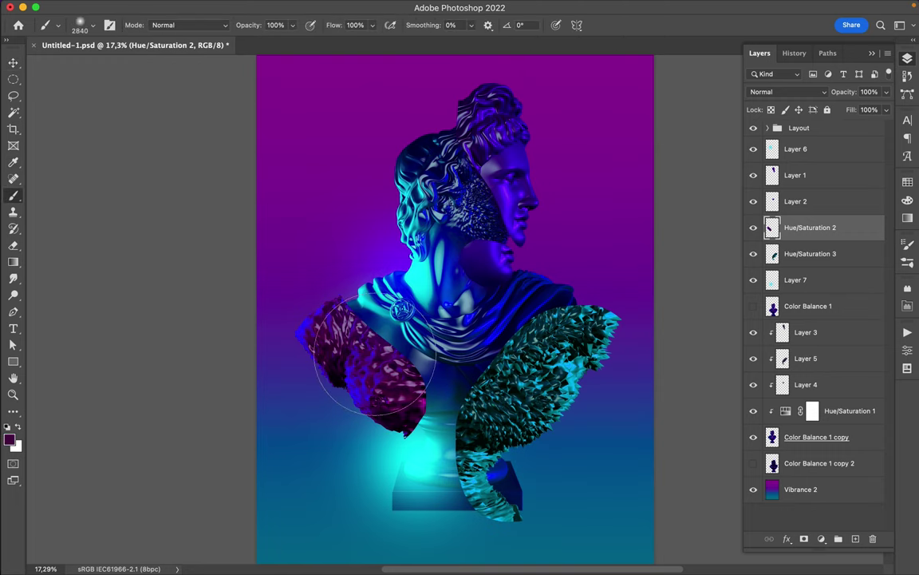
key("ctrl+shift+alt+n")
left_click(786, 92)
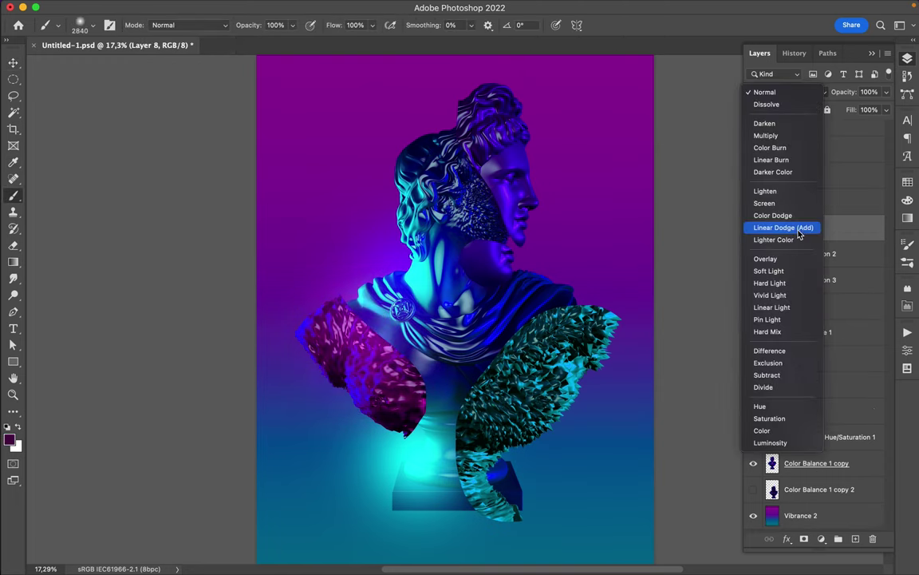
left_click(799, 232)
Sample cyan and add glow Layer 9 set to Vivid Light
left_click(513, 340, "alt")
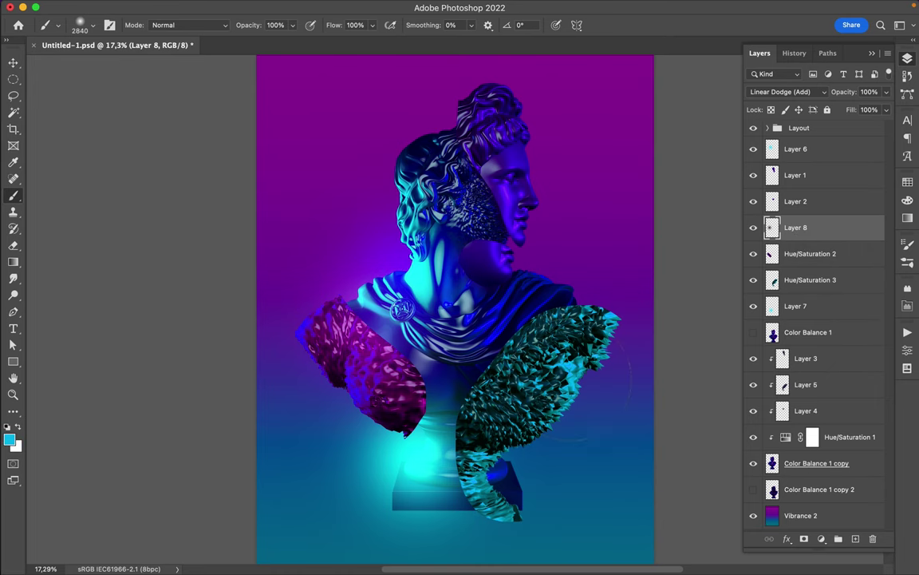
key("ctrl+shift+alt+n")
left_click(786, 92)
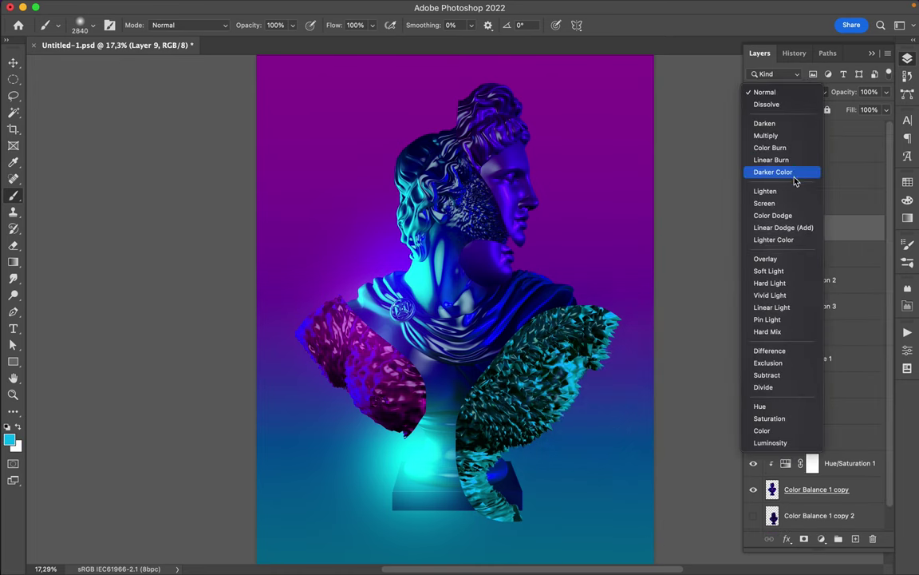
left_click(770, 295)
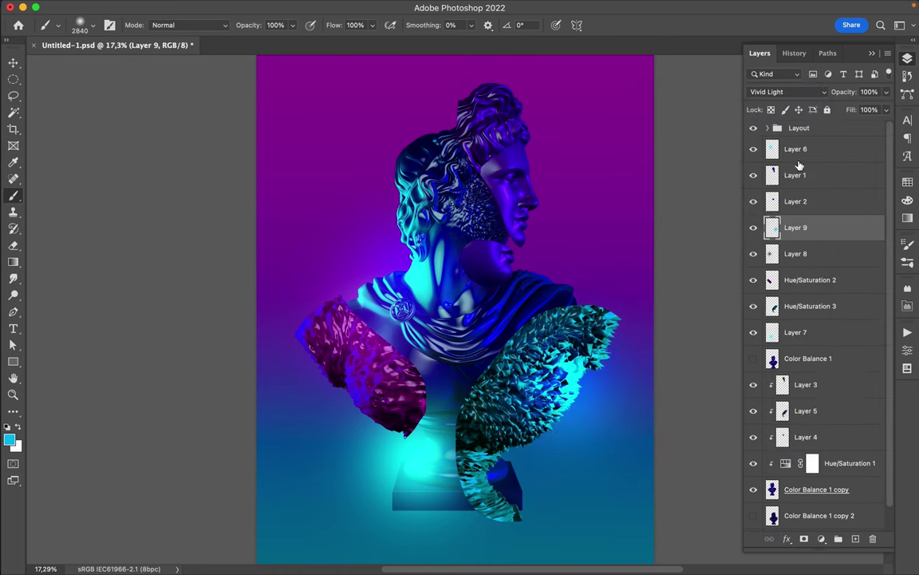
Add a purple Linear Dodge (Add) glow on Layer 10, narrowed and moved onto the face
key("ctrl+shift+alt+n")
left_click(457, 174, "alt")
left_click(786, 92)
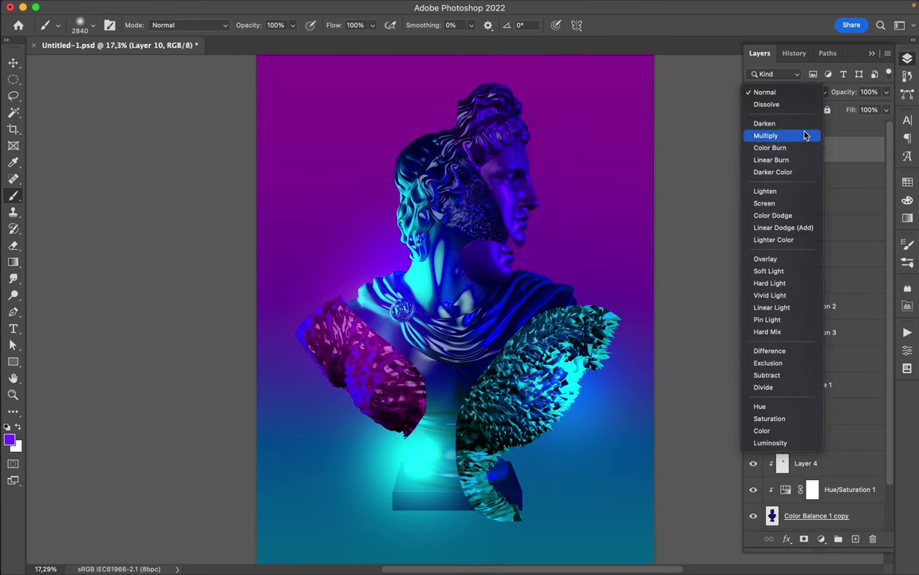
left_click(784, 228)
key("ctrl+t")
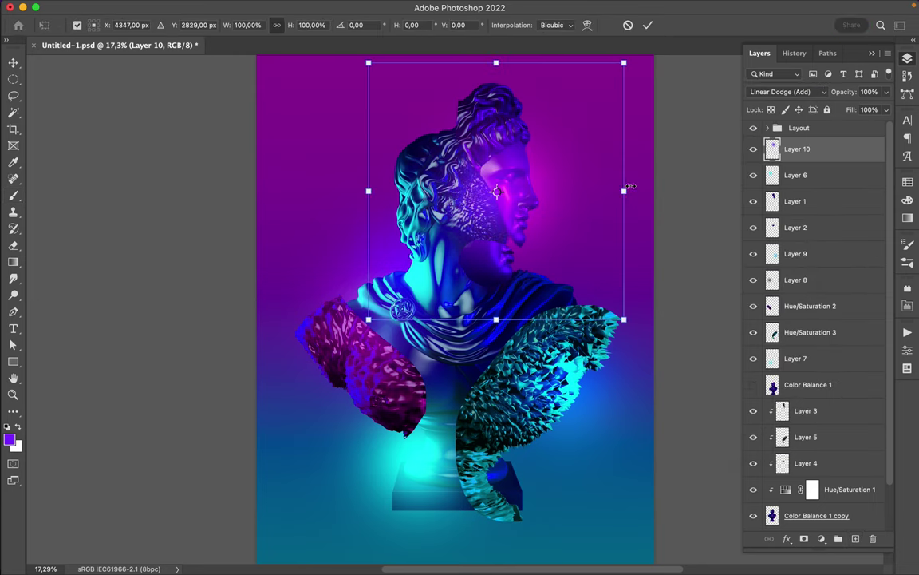
left_click_drag(630, 186, 571, 190)
key("Return")
left_click_drag(499, 171, 514, 160)
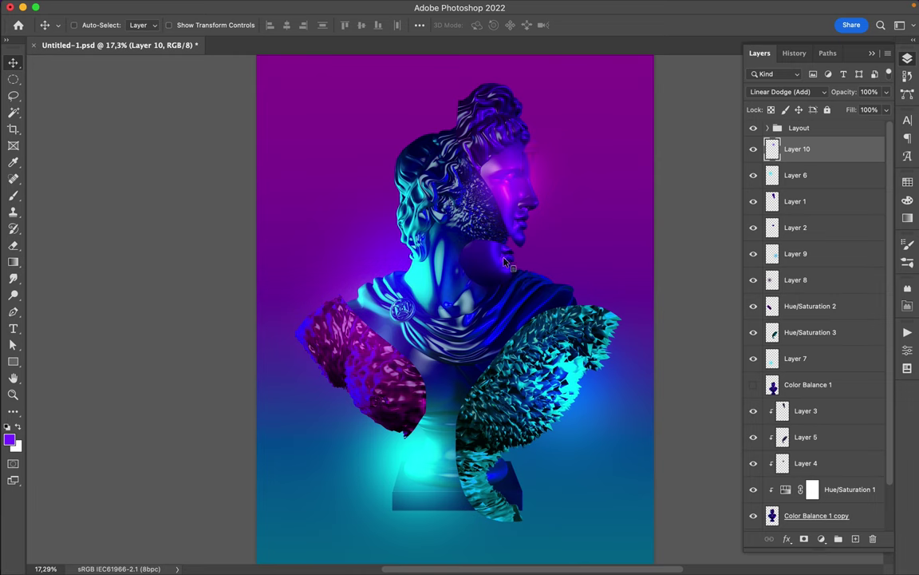
Add glow Layer 11 above Layer 2 in Linear Dodge (Add)
left_click(796, 227)
key("b")
left_click(456, 229, "alt")
right_click(511, 190)
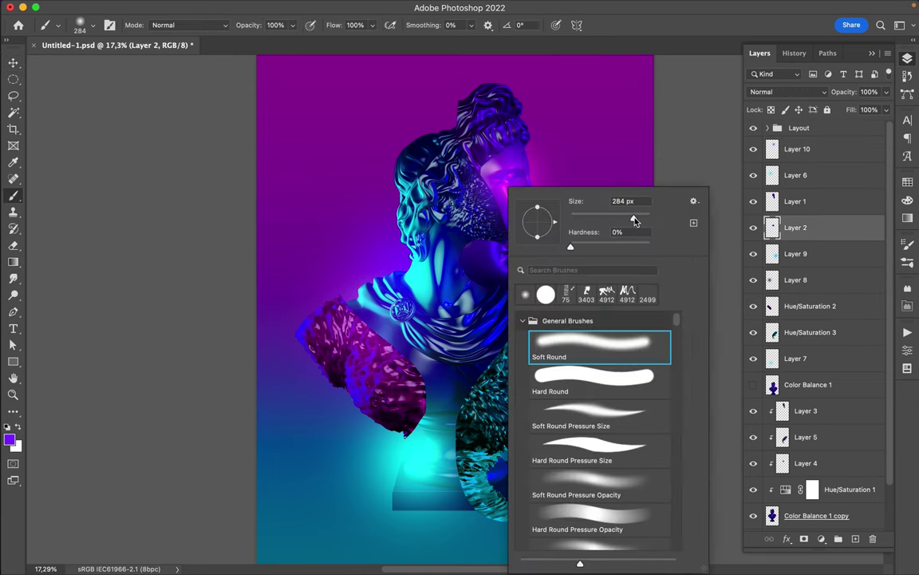
key("Escape")
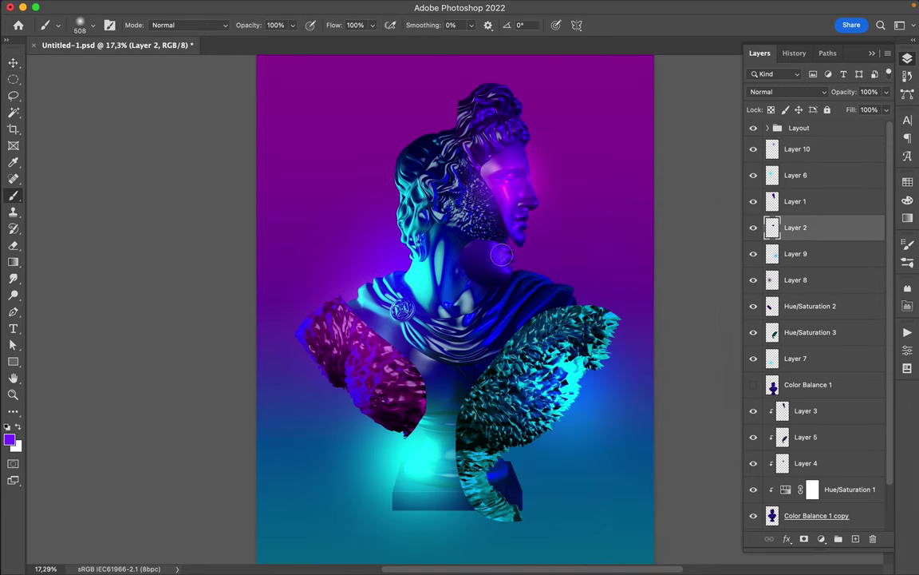
key("ctrl+shift+alt+n")
left_click(788, 92)
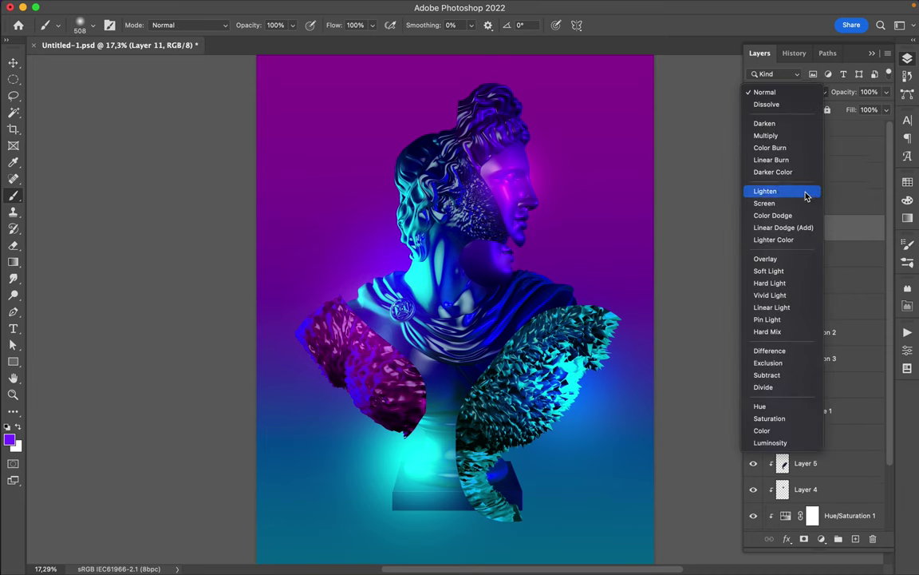
left_click(770, 229)
Make a shifted copy of the Layer 8 glow and duplicate the Layer 6 glow
key("v")
left_click(474, 327, "ctrl")
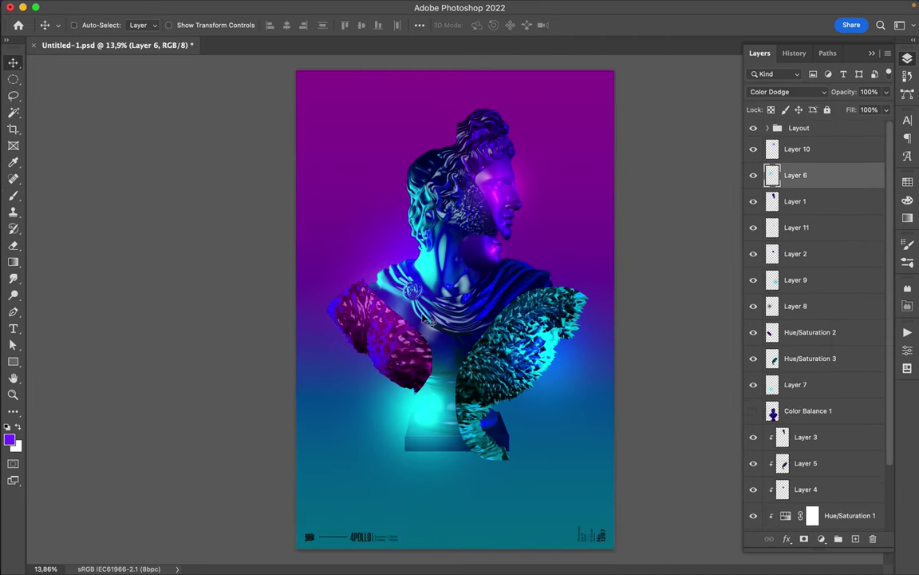
left_click(383, 289, "ctrl")
left_click_drag(383, 289, 618, 374)
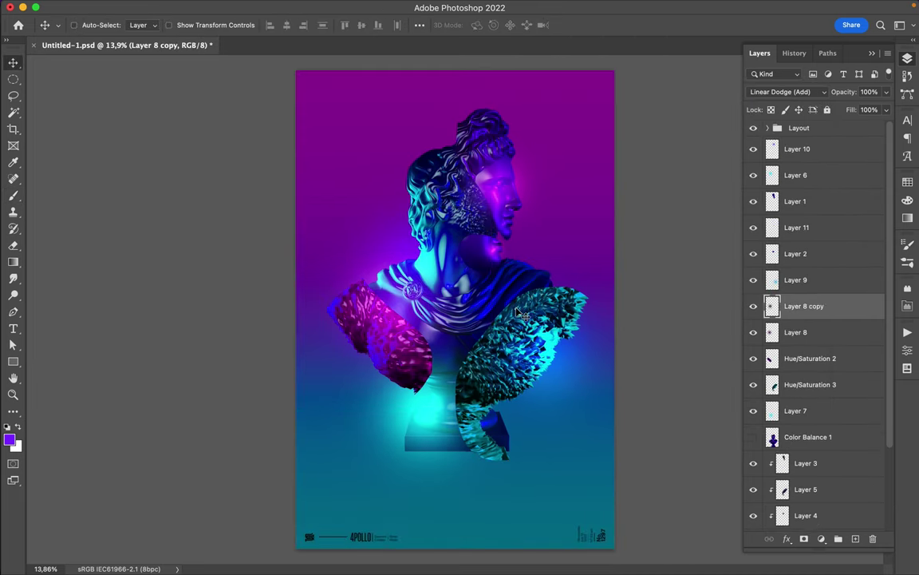
left_click(435, 237, "ctrl")
key("ctrl+j")
Warp the Layer 6 copy with Liquify, erase glow over the neck and chest, and save
left_click(296, 7)
left_click(319, 126)
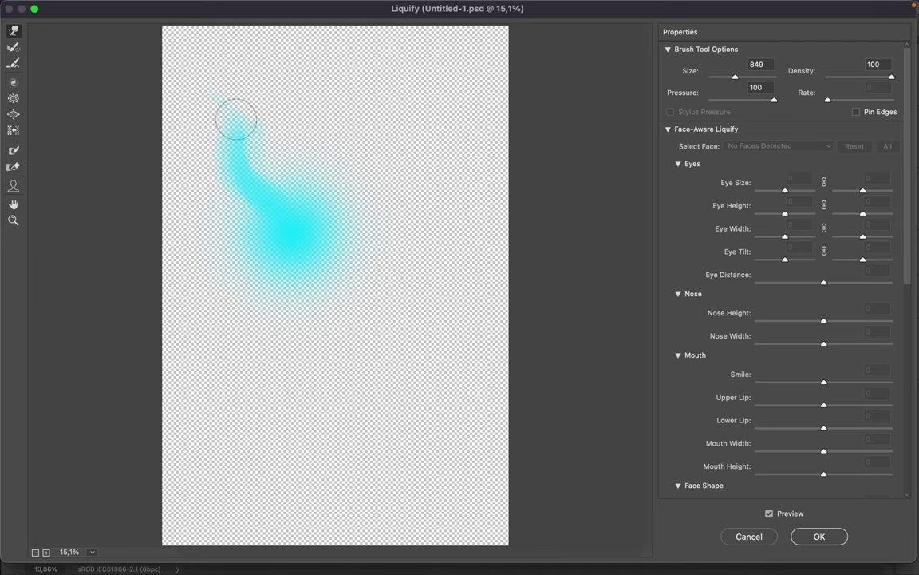
left_click(820, 536)
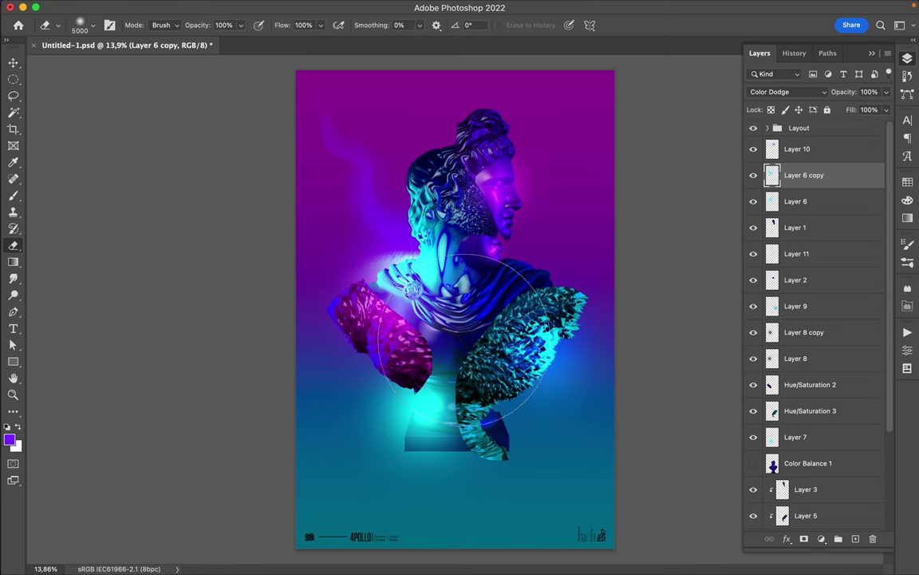
left_click_drag(450, 343, 394, 320)
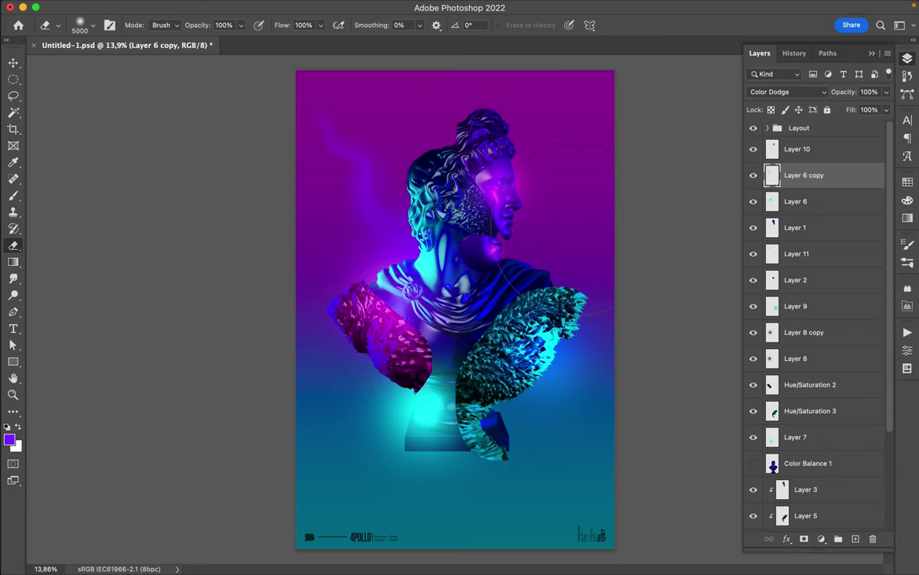
key("v")
key("ctrl+s")
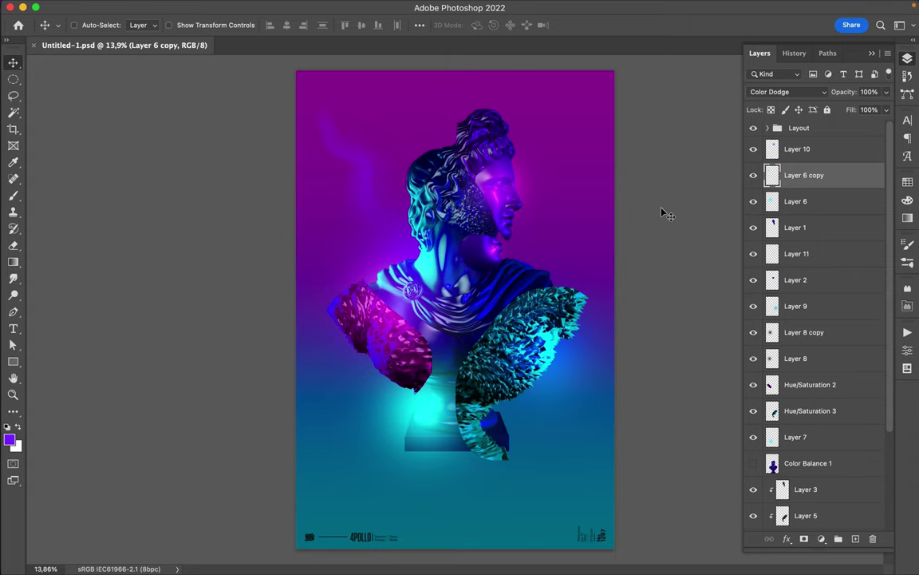
Duplicate the warped glow and set the copy to Linear Dodge (Add)
key("ctrl+j")
left_click(786, 92)
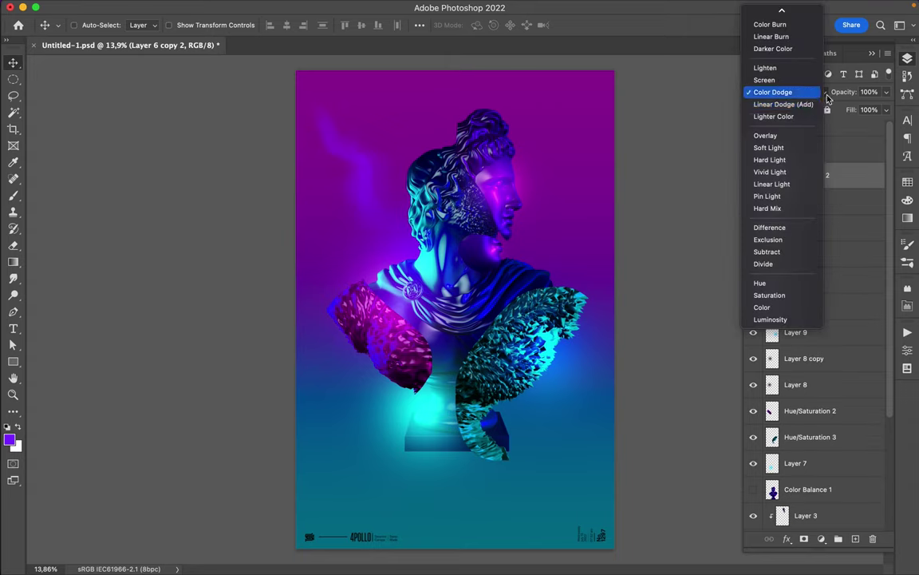
left_click(780, 102)
left_click(796, 148)
left_click(796, 463)
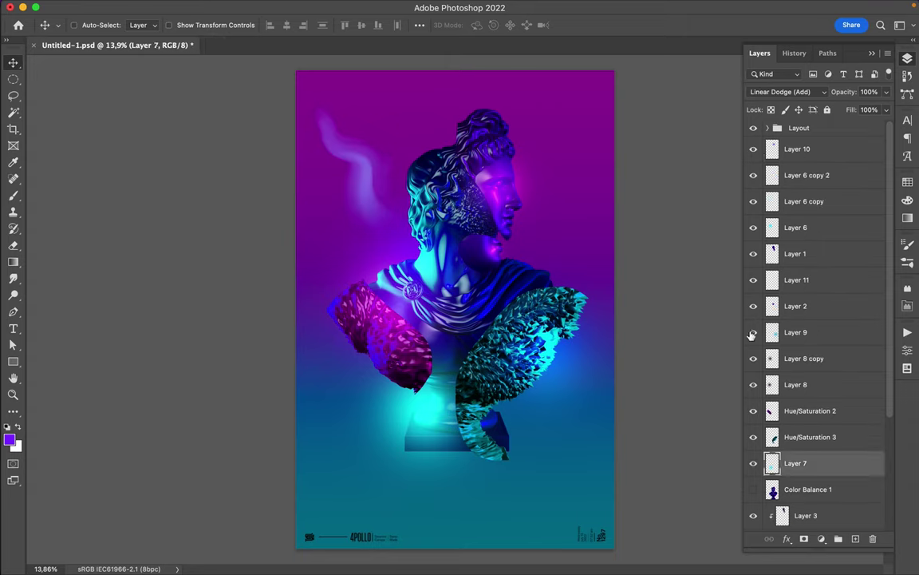
Choose a large Fog brush and add a new empty layer above Layer 7
key("b")
right_click(515, 275)
scroll(602, 407, "down", 5)
scroll(600, 447, "down", 5)
scroll(598, 486, "down", 3)
scroll(597, 515, "down", 1)
left_click(597, 518)
double_click(594, 527)
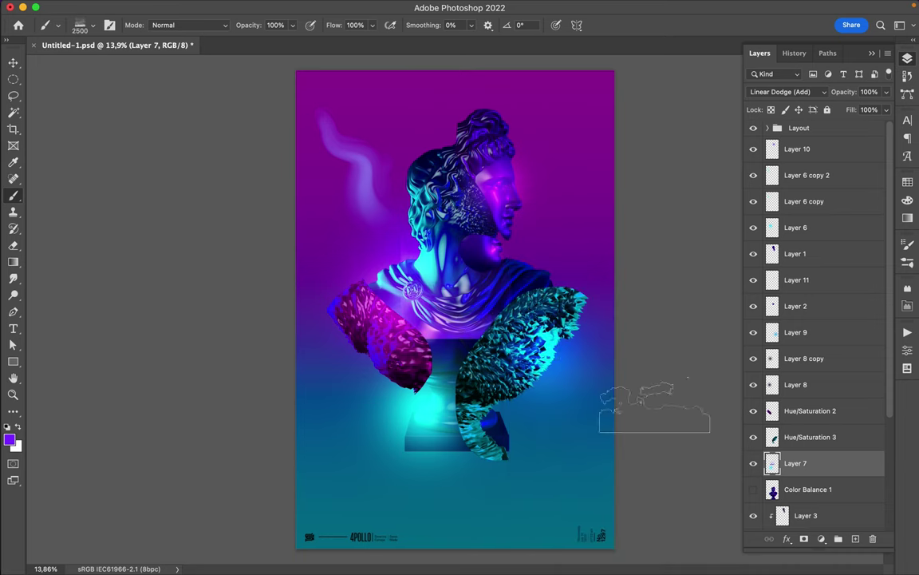
left_click_drag(334, 373, 424, 434)
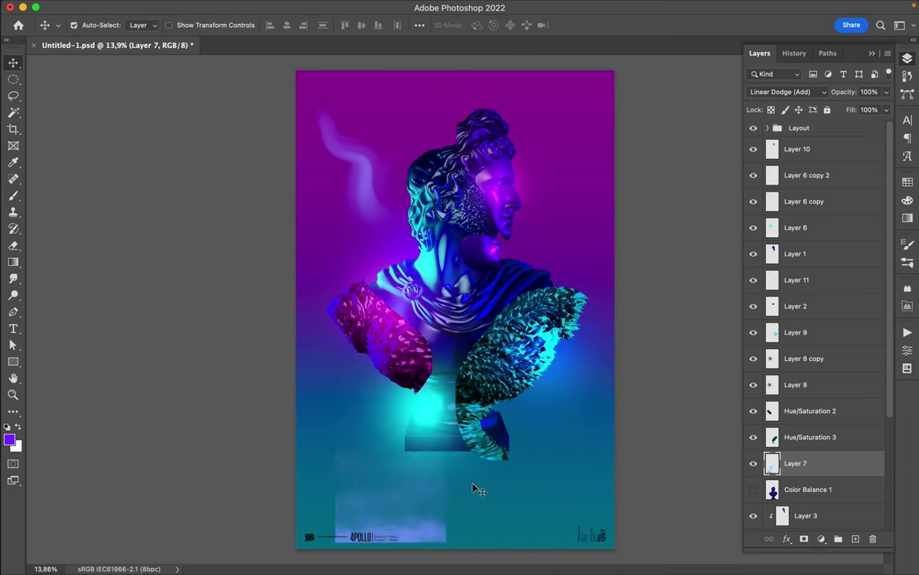
key("ctrl+shift+alt+n")
Stamp a white fog patch on Layer 12, then move, rotate and enlarge it over the head
left_click(18, 428)
left_click(446, 431)
left_click_drag(550, 488, 447, 210)
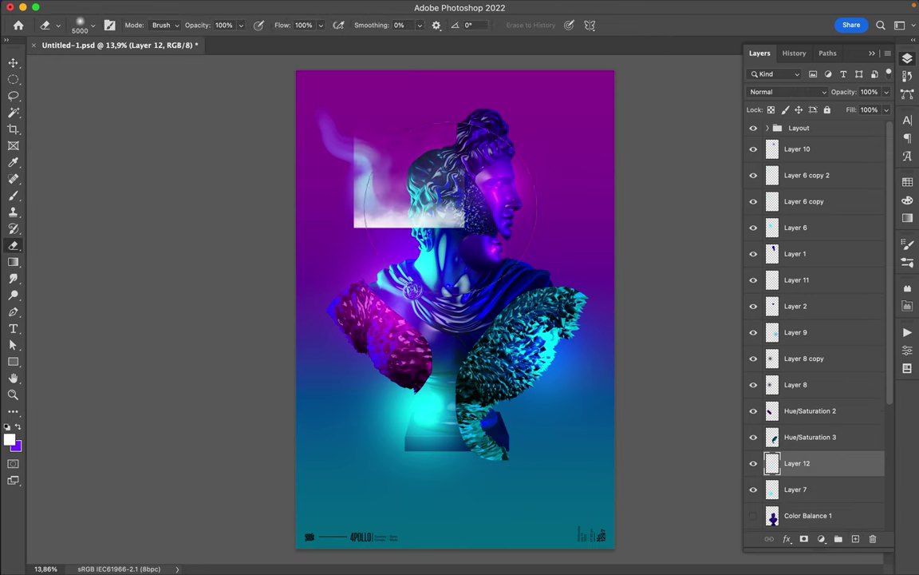
key("ctrl+t")
left_click_drag(404, 268, 375, 295)
key("Return")
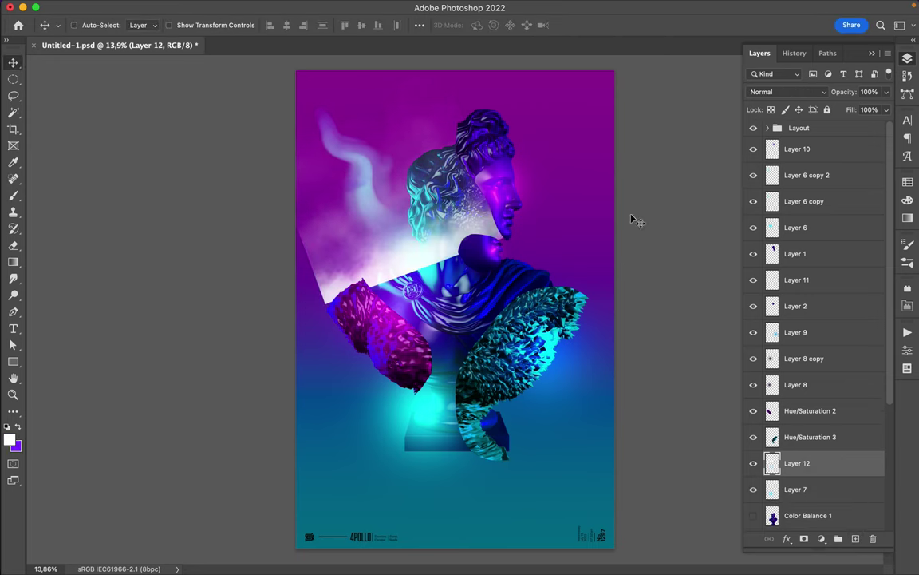
Move the fog layer below Layer 10, clip it to the layer beneath, and set Color Dodge
left_click_drag(797, 463, 796, 186)
left_click(797, 188, "alt")
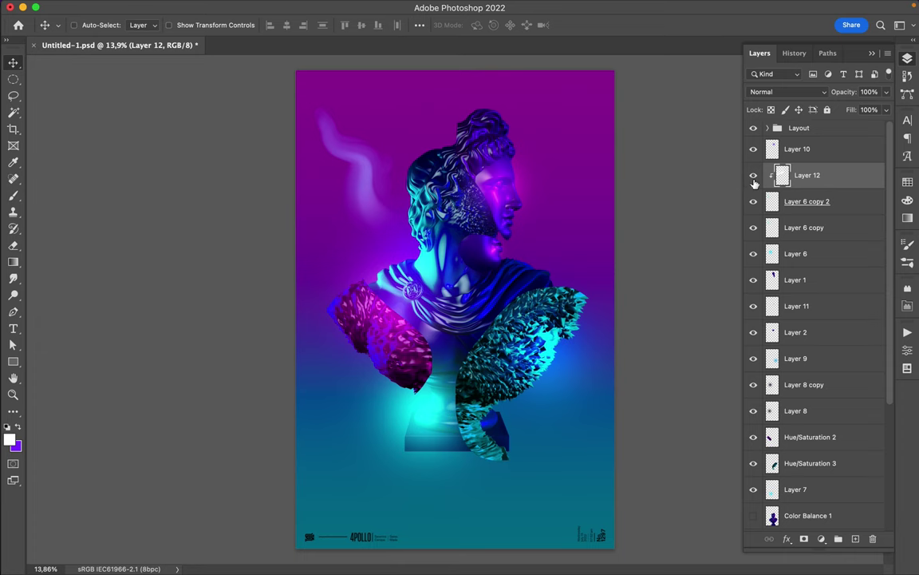
left_click(786, 92)
left_click(801, 213)
Reselect the fog brush tip from the brush presets
key("b")
scroll(479, 383, "up", 2, "alt")
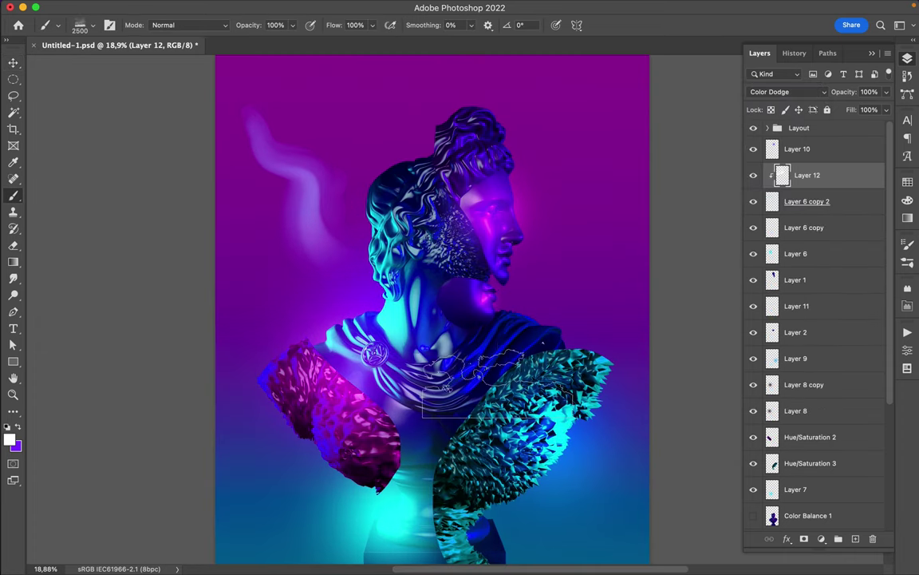
right_click(491, 383)
scroll(515, 399, "down", 3)
left_click(516, 396)
scroll(529, 426, "down", 2)
left_click(519, 413)
key("Return")
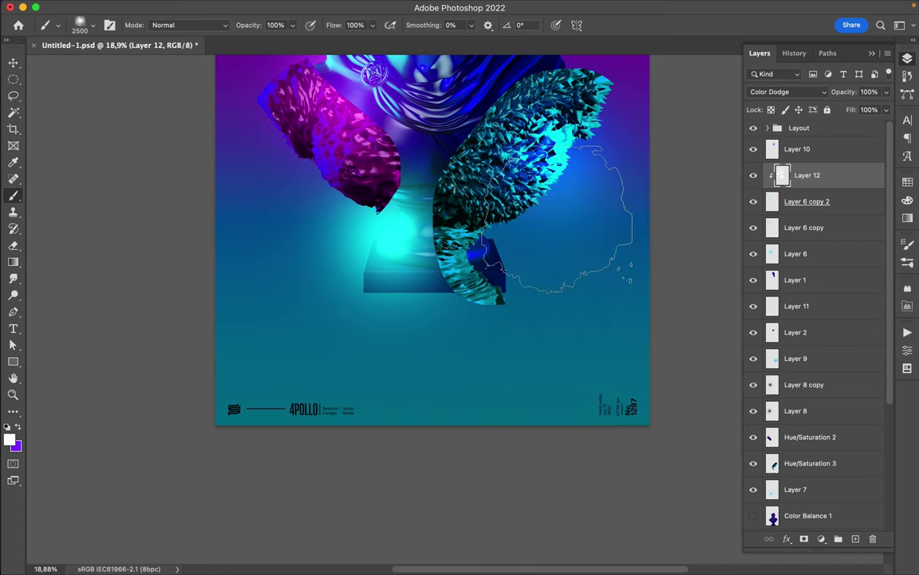
scroll(559, 224, "up", 3)
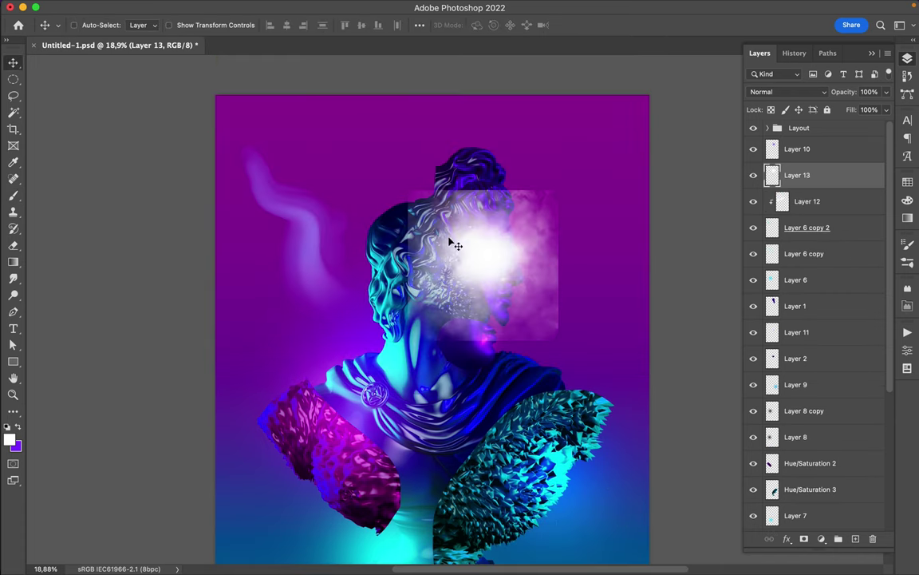
Erase part of the fog glow back from the face with the Eraser
right_click(418, 198)
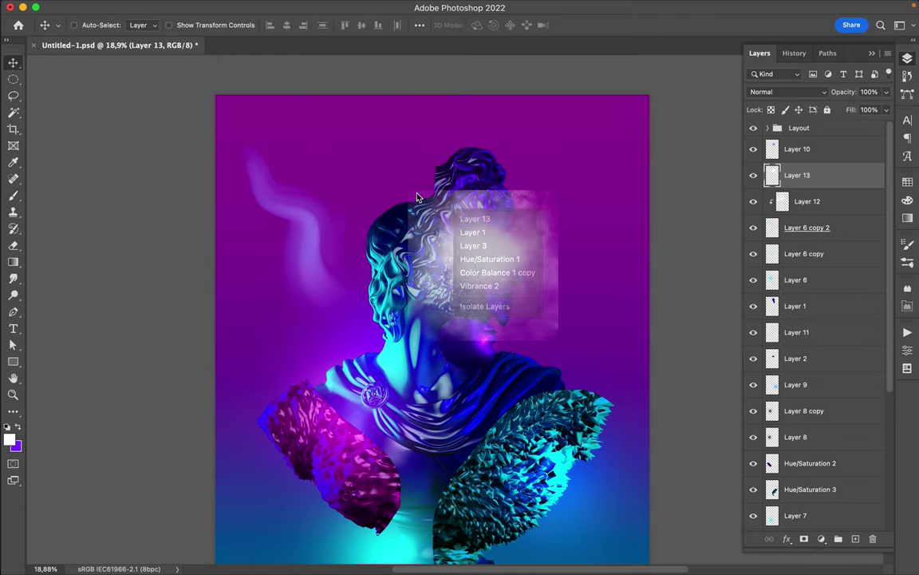
key("e")
right_click(574, 180)
key("Return")
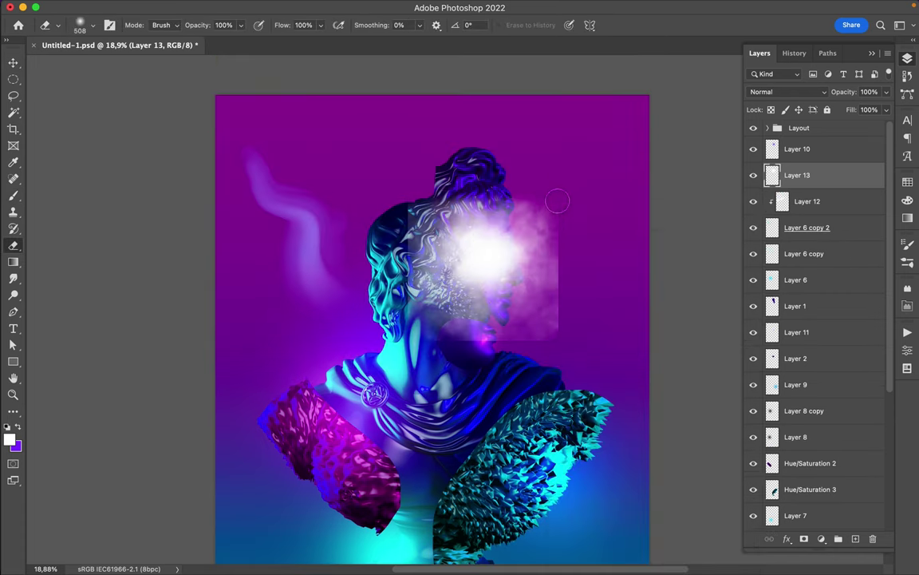
key("ctrl+z")
key("ctrl+z")
key("ctrl+z")
key("ctrl+z")
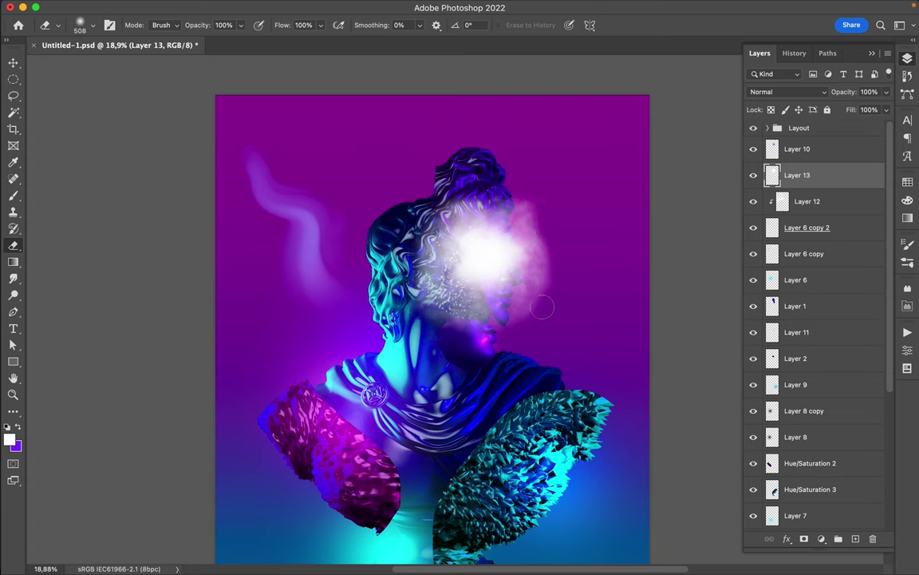
Move Layer 13 above Layer 10 and add a blended Layer 10 copy above the fog
left_click_drag(808, 182, 802, 144)
left_click(790, 91)
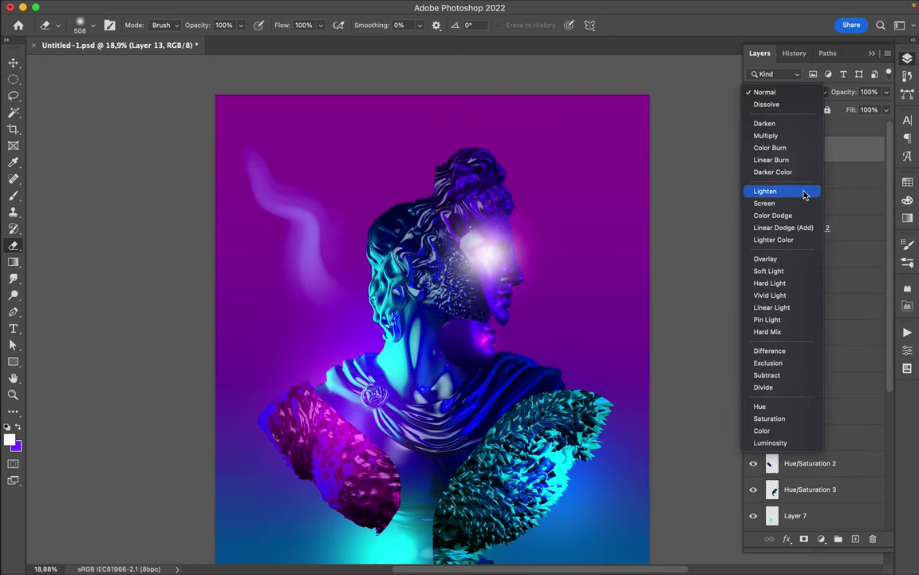
left_click(798, 311)
left_click_drag(831, 173, 815, 129)
left_click(790, 92)
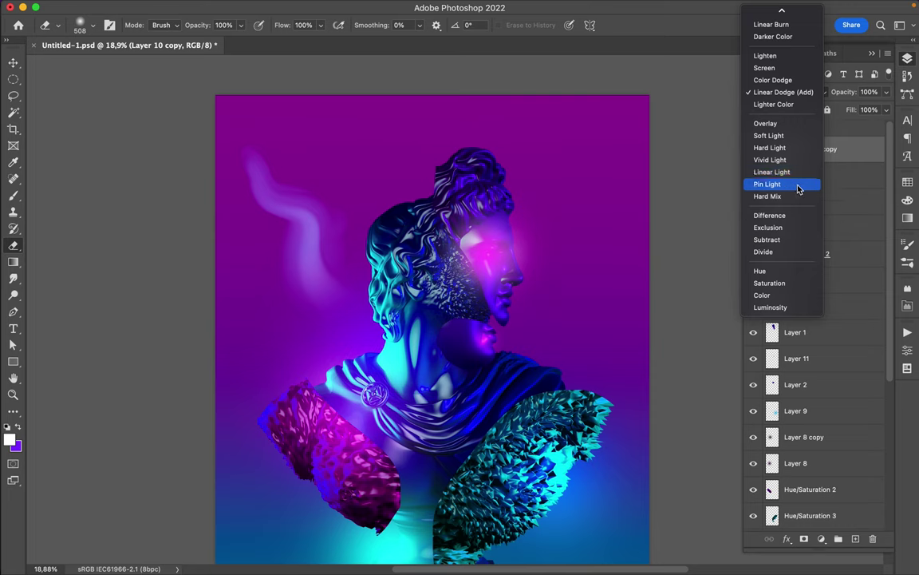
left_click(768, 150)
key("v")
left_click_drag(487, 247, 511, 227)
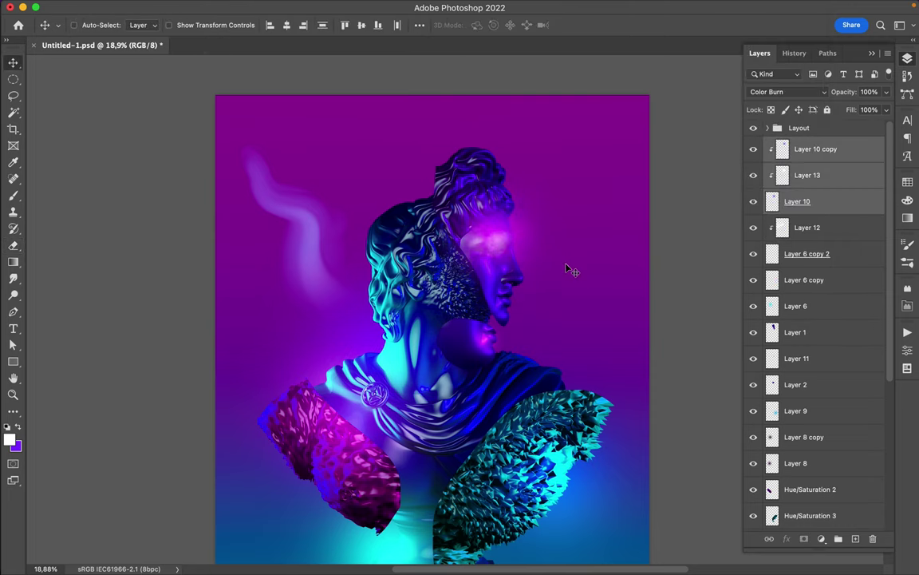
scroll(684, 403, "down", 2)
Add a trial Layer 14 and browse the brush presets for it
key("ctrl+shift+alt+n")
key("b")
right_click(684, 403)
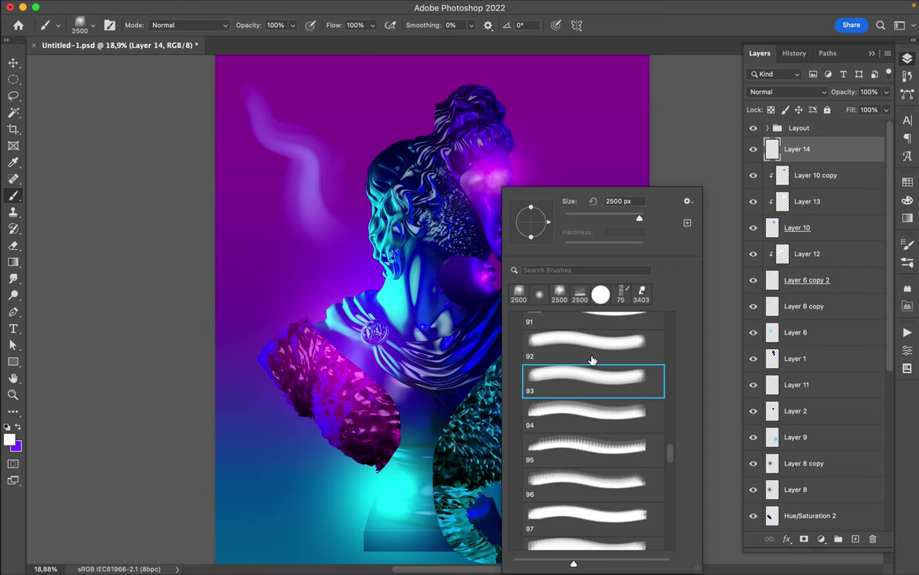
key("period")
key("period")
key("Return")
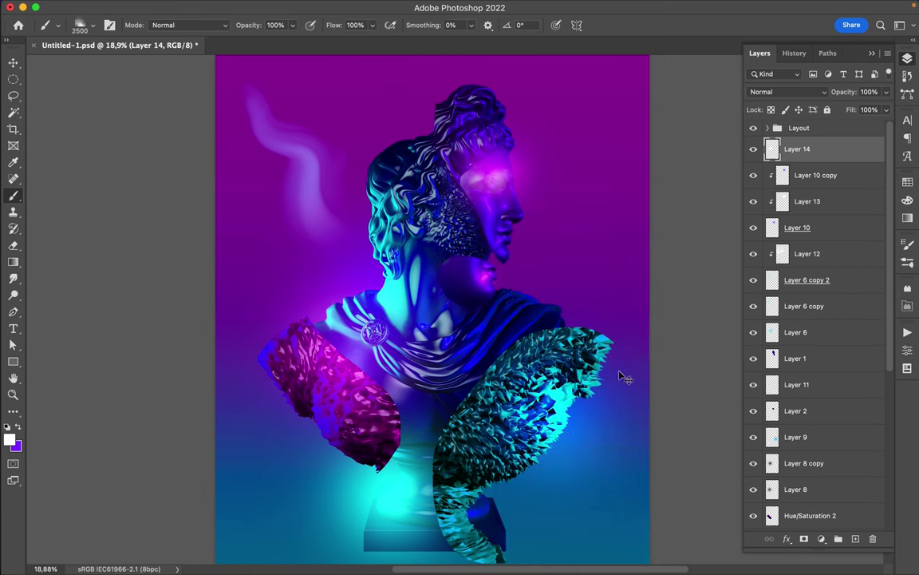
right_click(627, 455)
key("period")
key("Return")
right_click(613, 451)
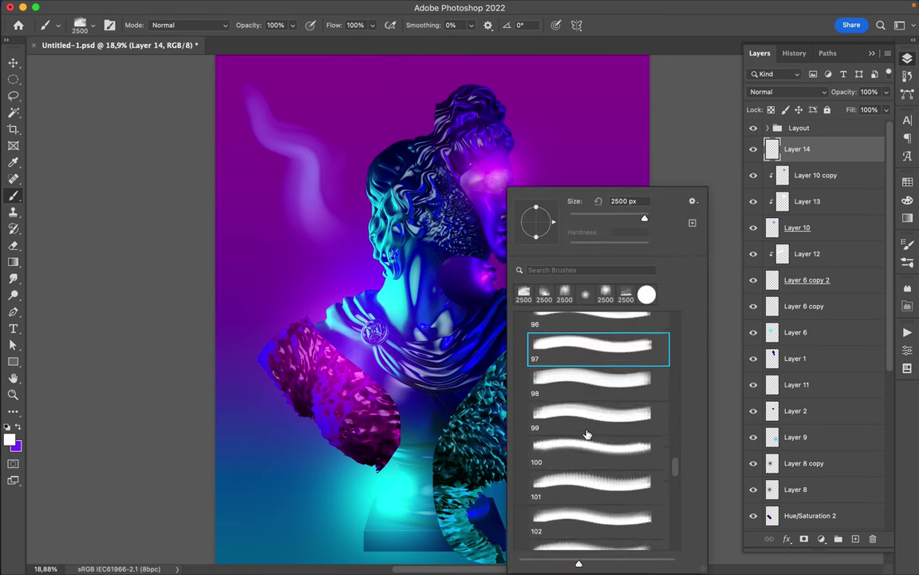
scroll(523, 454, "down", 5)
left_click(522, 451)
scroll(522, 457, "down", 1)
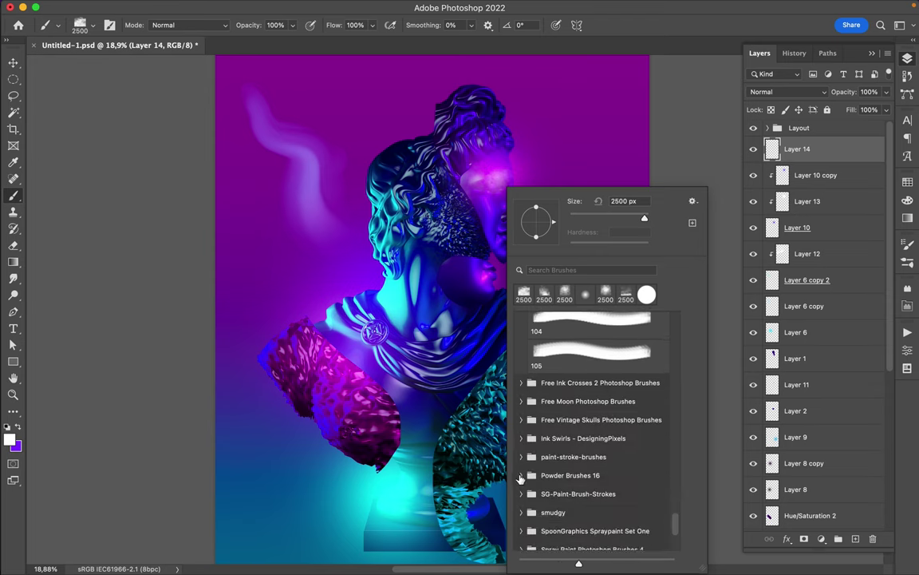
Try Layer 14 in Hard Mix, shifted down-right, then delete it
key("Escape")
key("v")
left_click(790, 92)
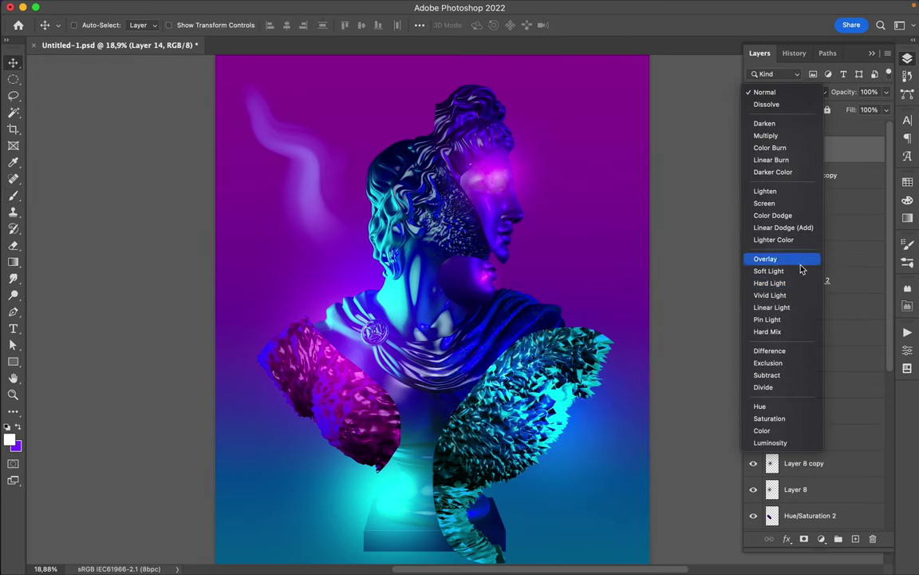
left_click(770, 331)
mouse_move(459, 373)
left_mouse_down()
mouse_move(496, 382)
mouse_move(533, 431)
left_mouse_up()
key("Delete")
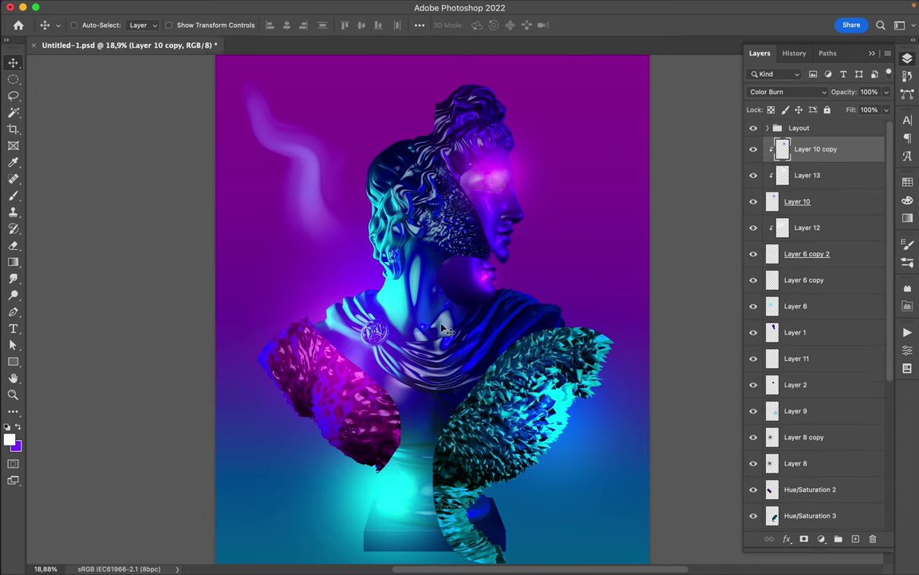
Fit the poster in view and run a transform on Layer 6 copy 2
key("ctrl+0")
left_click(333, 175)
key("ctrl+t")
key("Return")
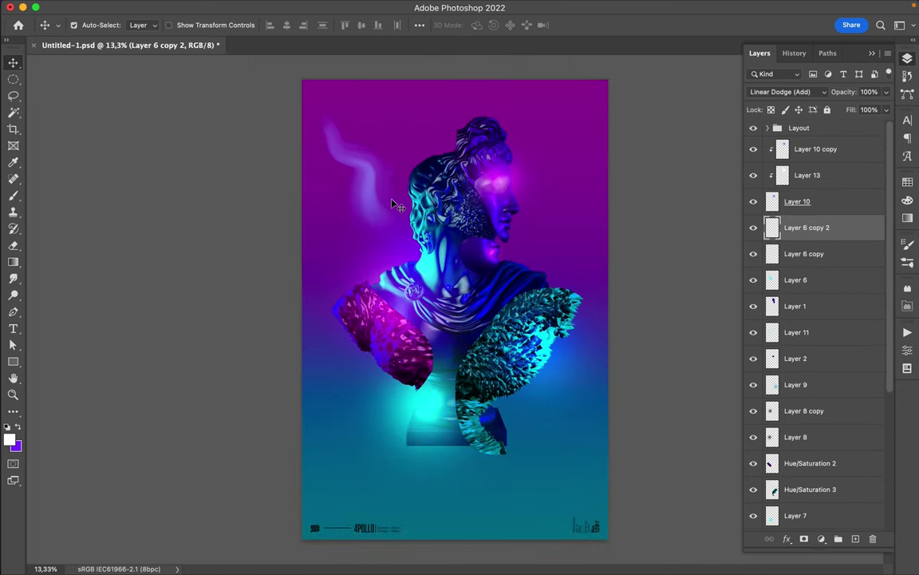
Merge both Layer 6 copies into Layer 6
left_click(803, 254, "shift")
key("ctrl+t")
key("Escape")
mouse_move(368, 243)
left_mouse_down()
mouse_move(415, 254)
mouse_move(375, 232)
left_mouse_up()
key("Delete")
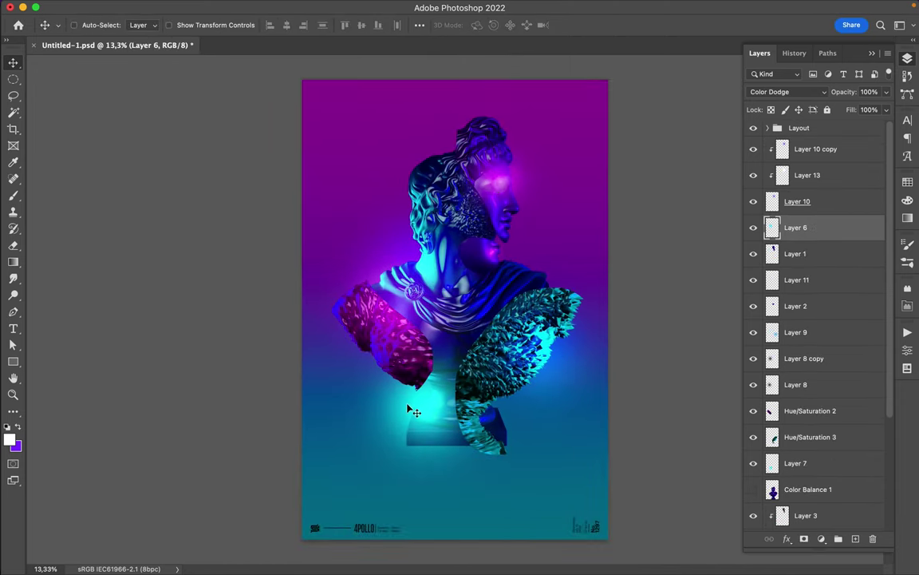
Make a diagonal straight-edged selection with the Polygonal Lasso
key("l")
key("shift+l")
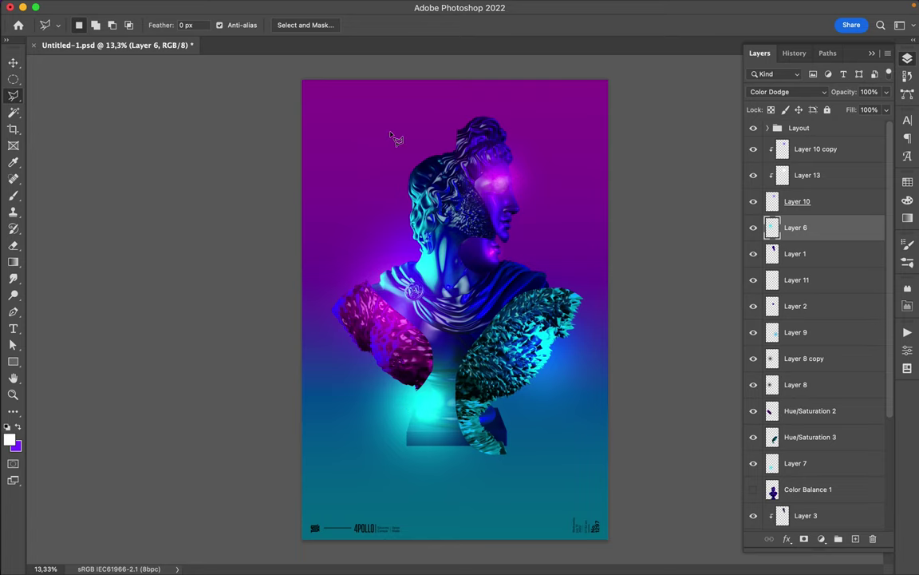
right_click(352, 237)
key("Escape")
Fill the diagonal on a new layer with a dark Neutrals gradient
left_click(13, 261)
left_click(121, 25)
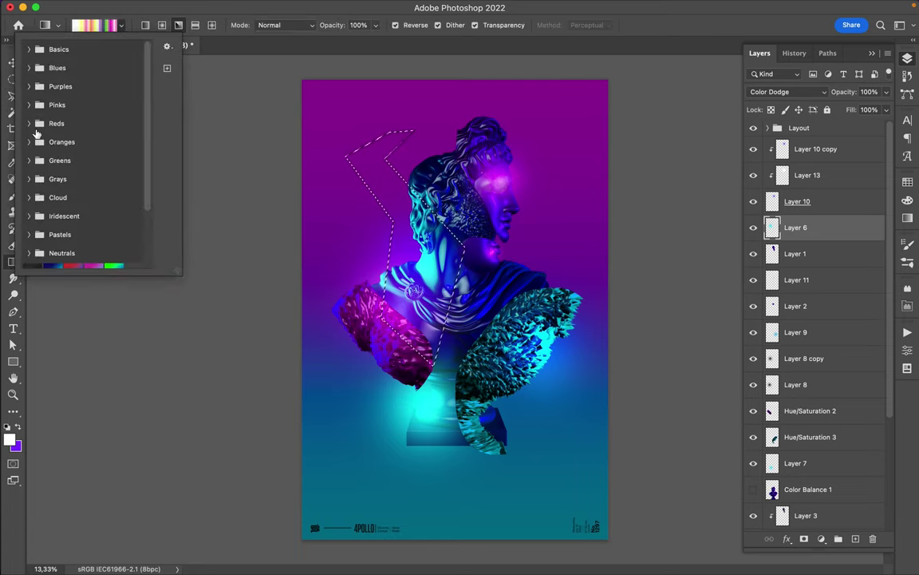
left_click(28, 252)
double_click(29, 179)
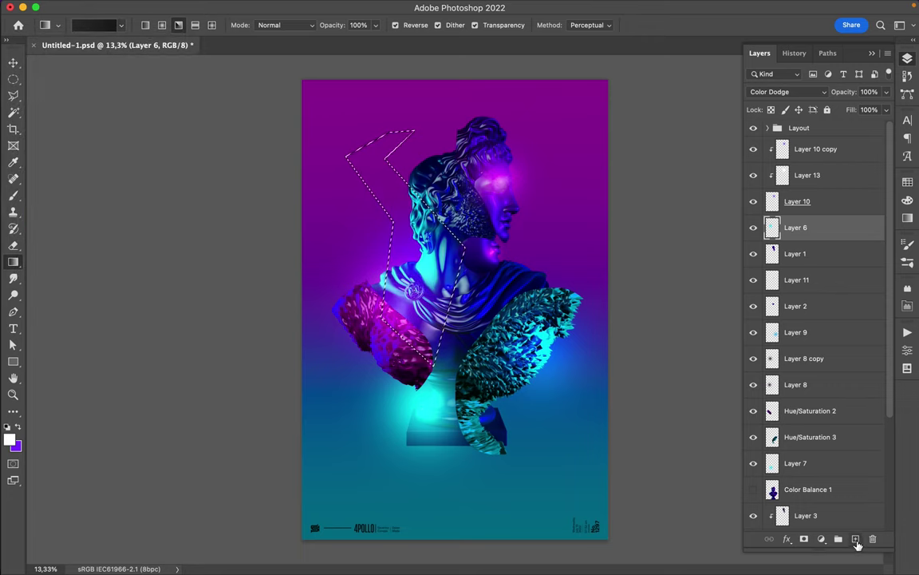
left_click(855, 538)
left_click_drag(375, 152, 431, 343)
key("ctrl+d")
Place the dark strip between Layer 10 and Layer 6, reshape it, merge it into Layer 6, and duplicate Vibrance 2
key("v")
left_click_drag(798, 227, 814, 498)
left_click_drag(399, 172, 527, 275)
mouse_move(798, 490)
left_mouse_down()
mouse_move(751, 94)
mouse_move(798, 224)
left_mouse_up()
left_click_drag(510, 335, 396, 261)
key("ctrl+t")
left_click_drag(369, 323, 533, 320)
key("Return")
key("ctrl+e")
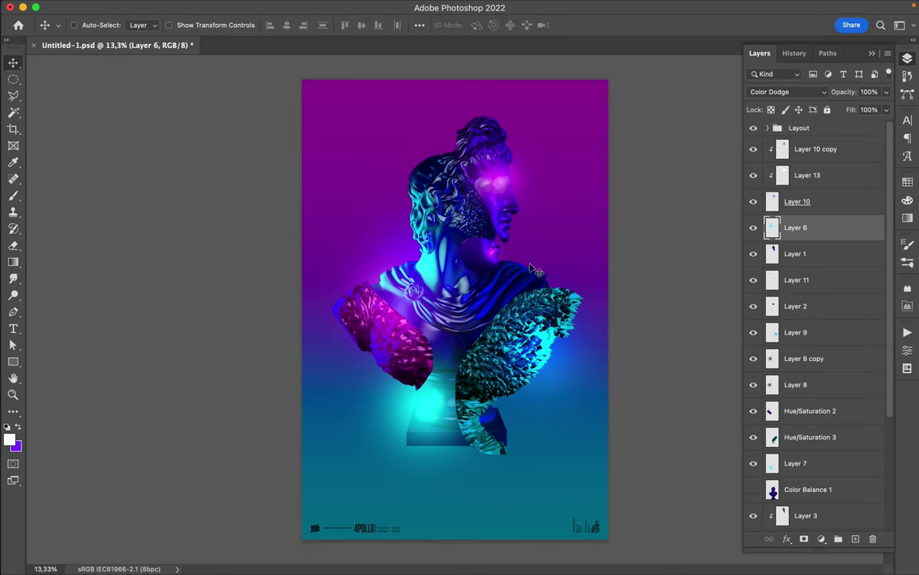
key("ctrl+j")
left_click(786, 91)
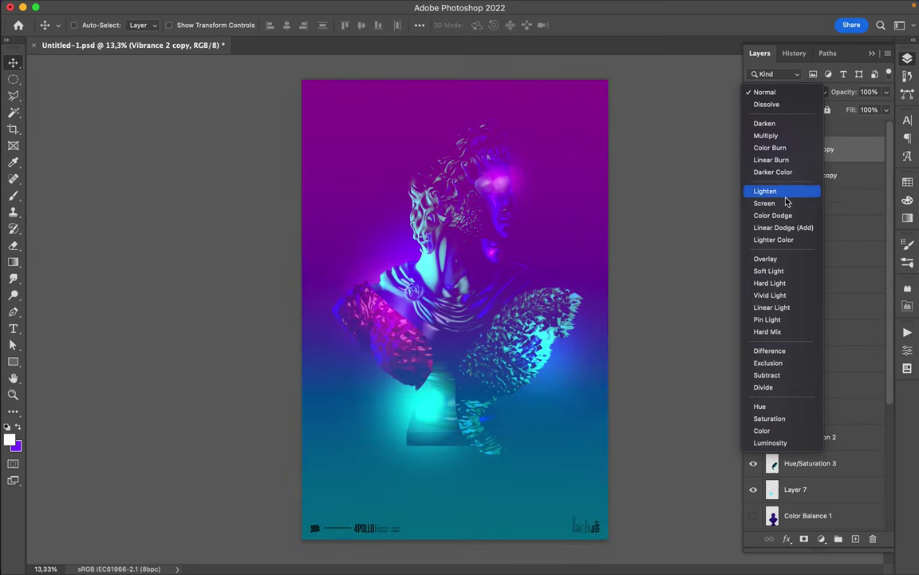
Set the Vibrance 2 copy to Lighten at 36% fill, and a second copy to Exclusion at 13% fill
left_click(780, 193)
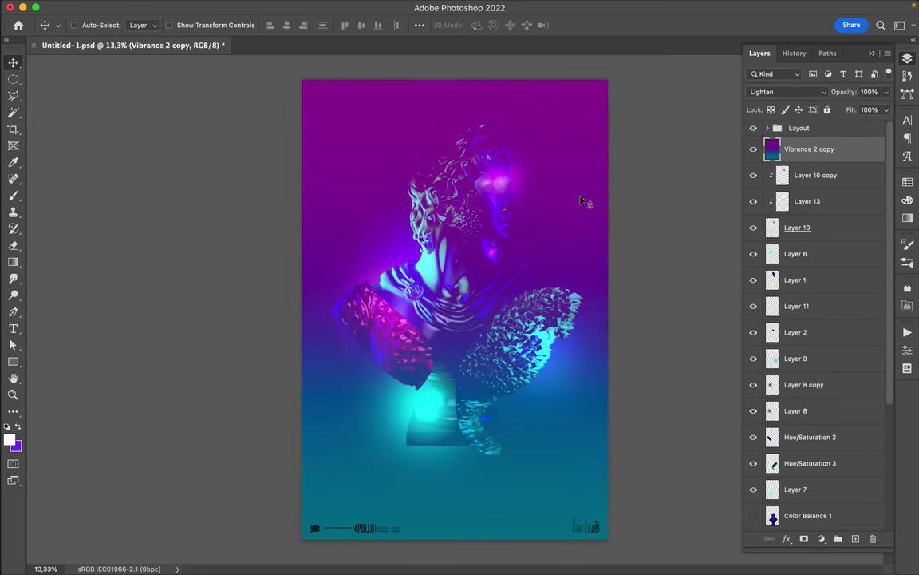
key("b")
left_click_drag(885, 110, 847, 127)
key("ctrl+j")
left_click(786, 92)
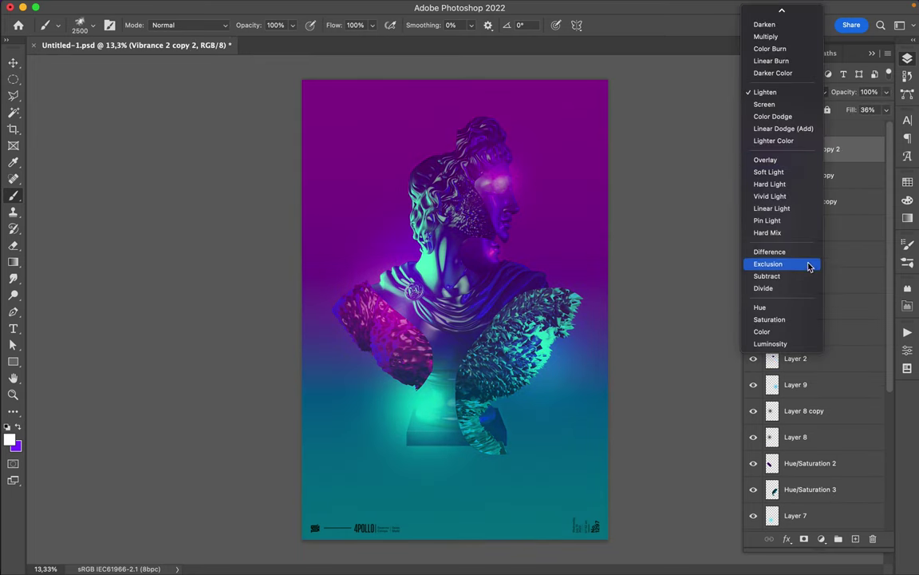
key("Escape")
left_click(762, 173)
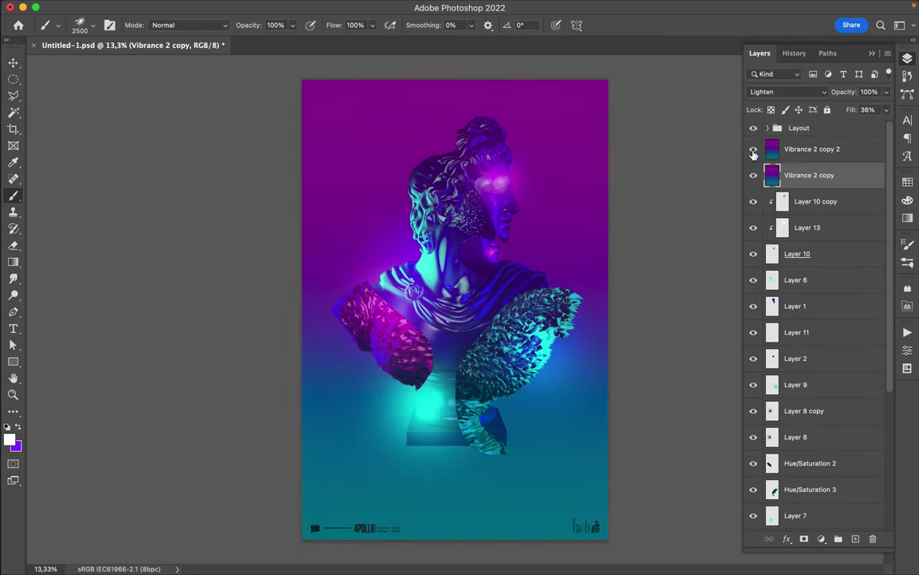
key("v")
key("alt+bracketright")
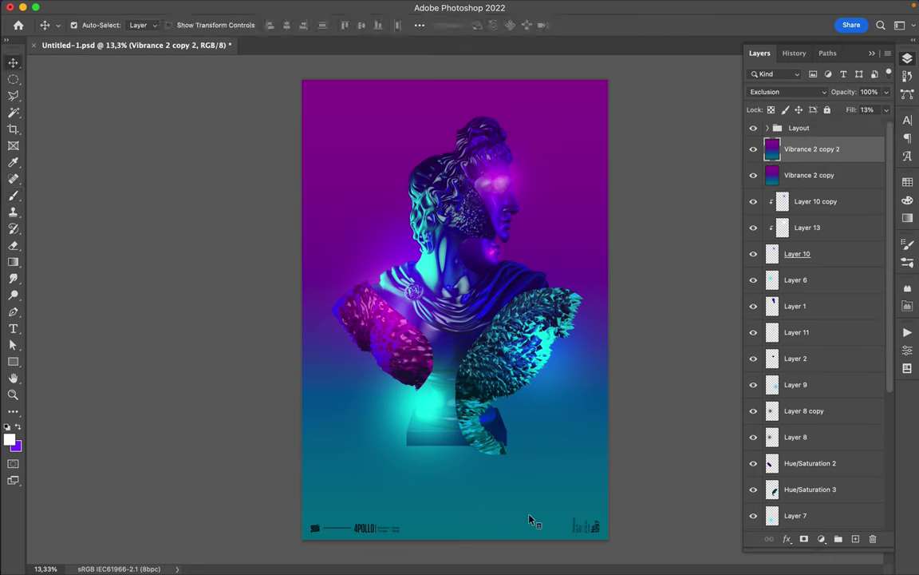
key("alt+period")
key("alt+period")
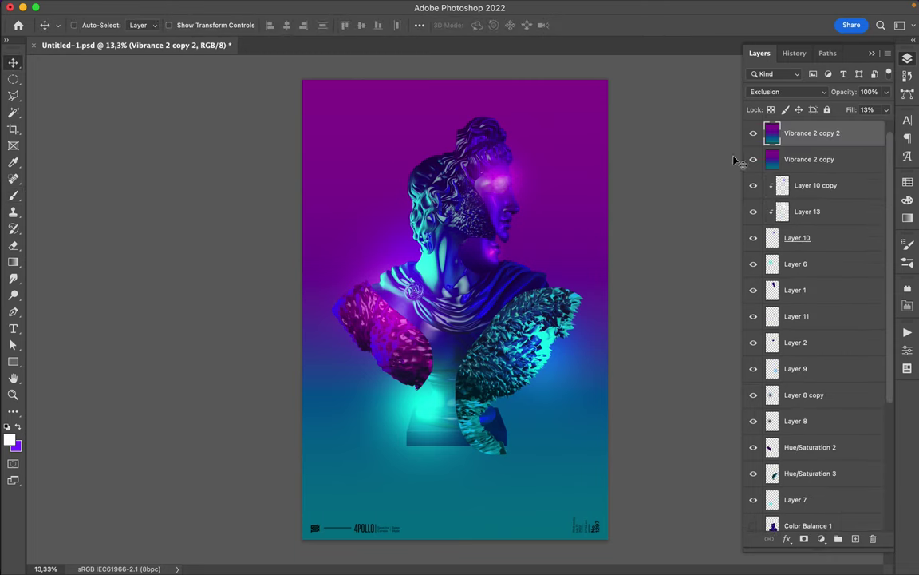
Scale Layer 8 and Layer 8 copy, the pink fragment, down to about 64%
left_click(830, 394)
left_click(834, 420, "shift")
key("ctrl+t")
left_click_drag(503, 405, 428, 332)
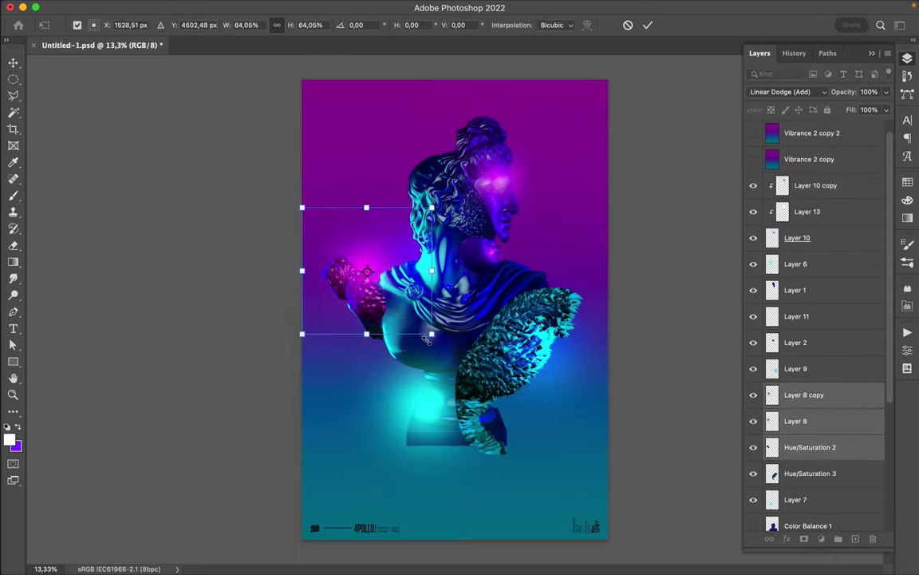
Commit the shrunken pink fragment and merge Color Balance 1 copy with Hue/Saturation 1
key("Return")
left_click(431, 176)
scroll(761, 442, "down", 2)
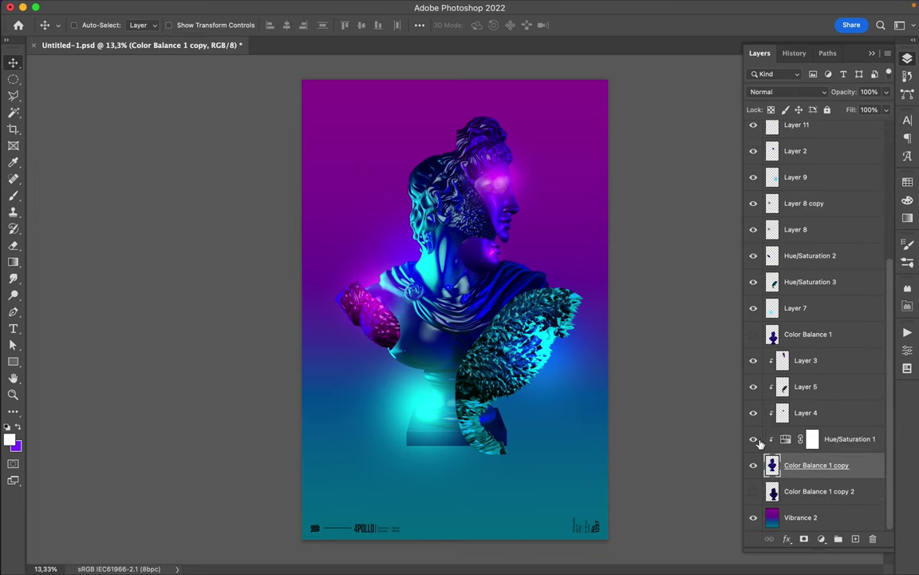
left_click(849, 441, "shift")
left_click(840, 440)
left_click(866, 467, "shift")
mouse_move(866, 466)
left_mouse_down()
mouse_move(810, 318)
mouse_move(865, 463)
left_mouse_up()
key("ctrl+e")
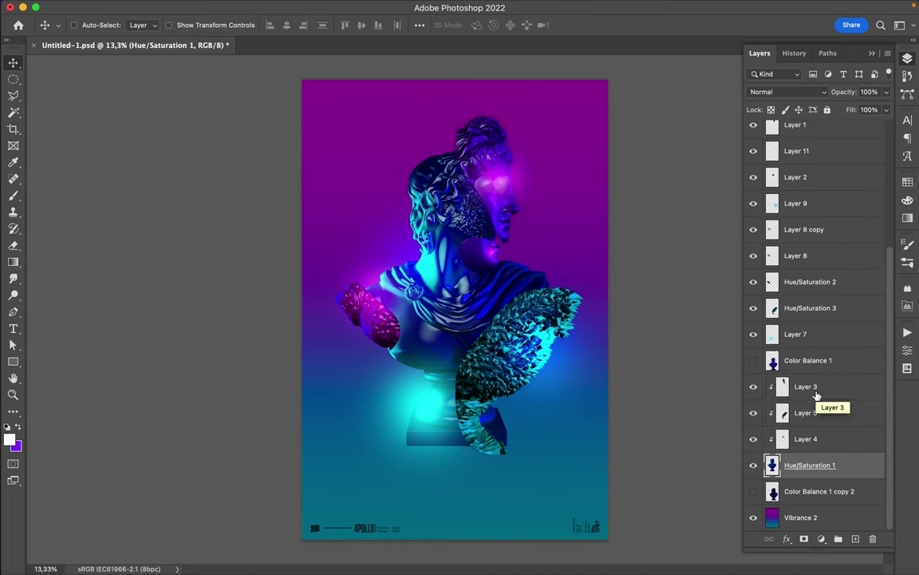
key("ctrl+z")
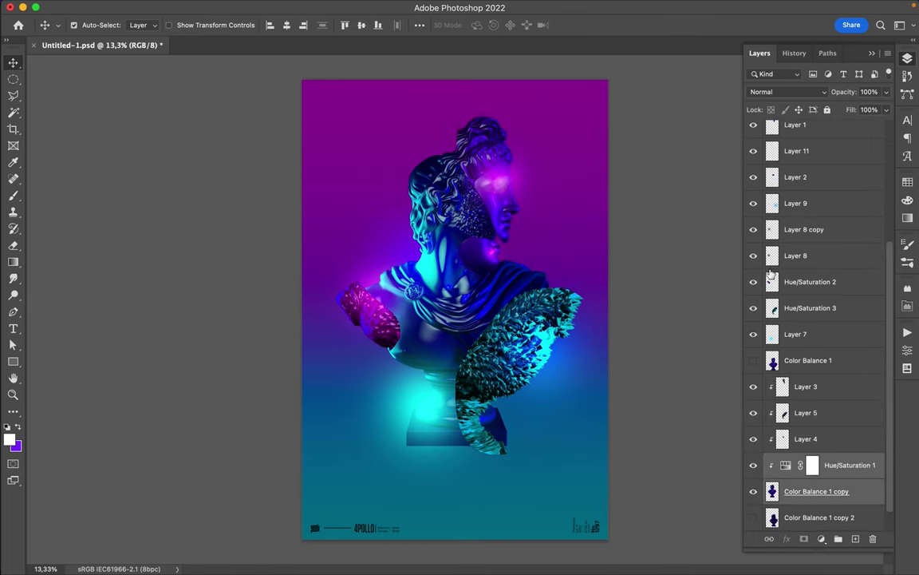
key("ctrl+e")
Change Layer 7's blend mode and move it into the clipped bust group
left_click(798, 333)
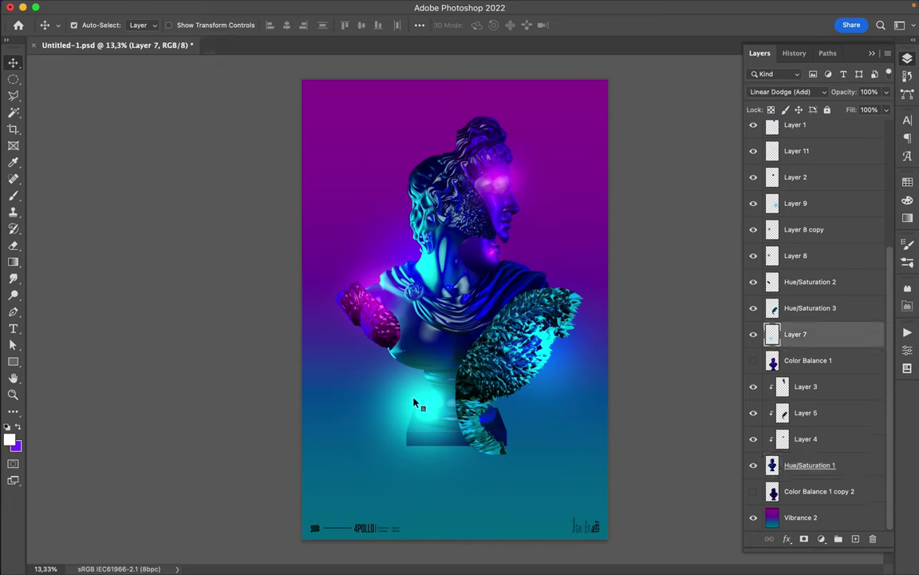
left_click(786, 92)
left_click(790, 252)
left_click_drag(796, 335, 798, 459)
Copy a small marquee area of the bust to a new layer placed below it, unclipped
left_click(810, 465)
key("m")
left_click_drag(431, 291, 447, 307)
key("ctrl+j")
key("v")
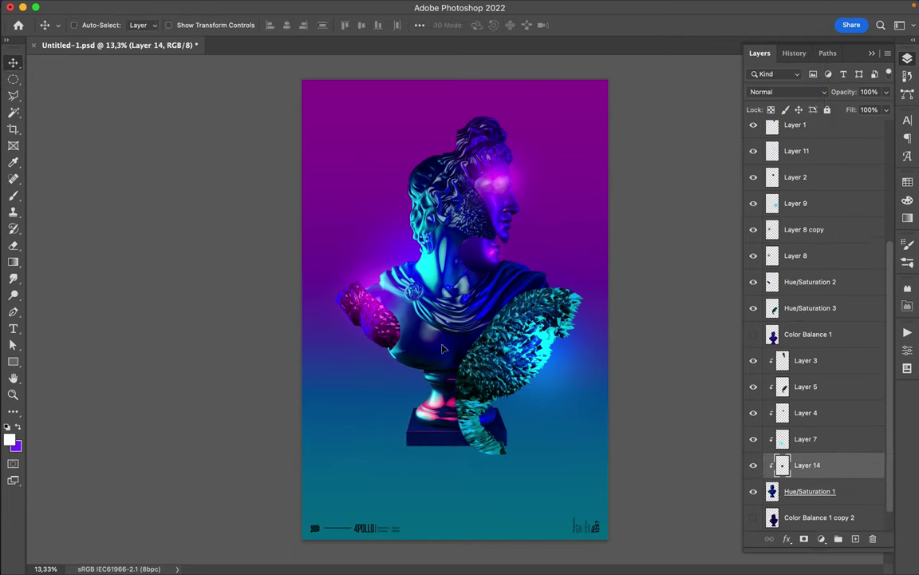
left_click_drag(807, 464, 830, 479)
left_click_drag(368, 352, 391, 367)
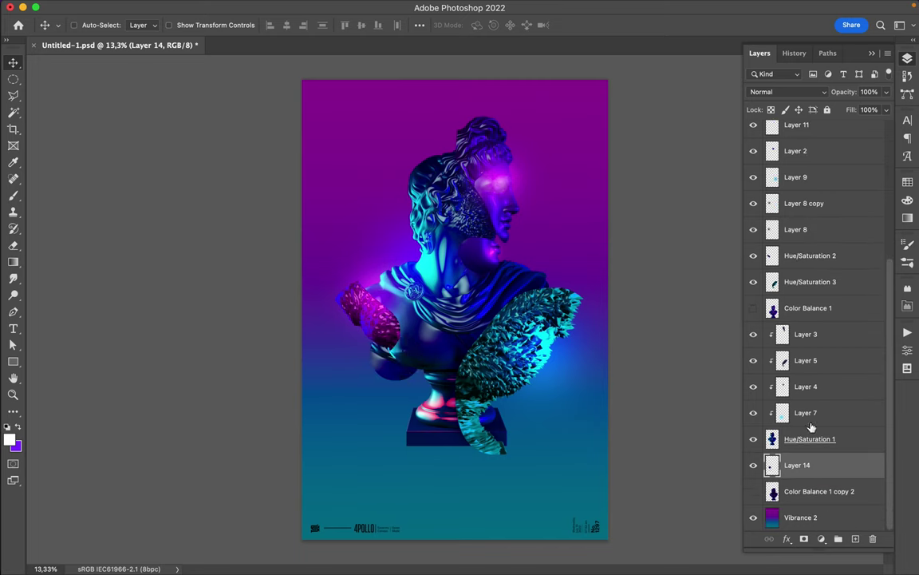
Paint a dark purple bust shadow on Layer 15 and soften it with Gaussian Blur
key("b")
right_click(375, 351)
key("Return")
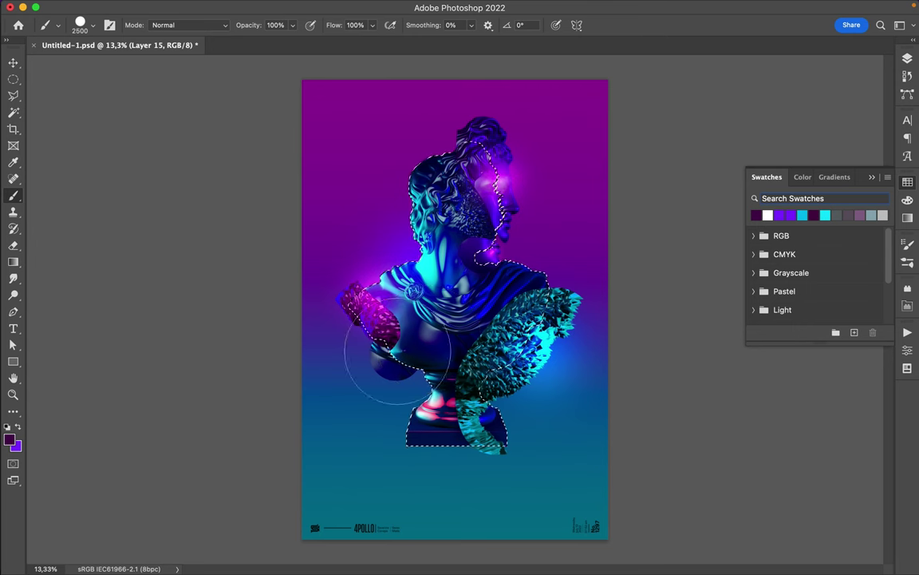
key("m")
key("ctrl+d")
key("v")
left_click(296, 7)
left_click(533, 215)
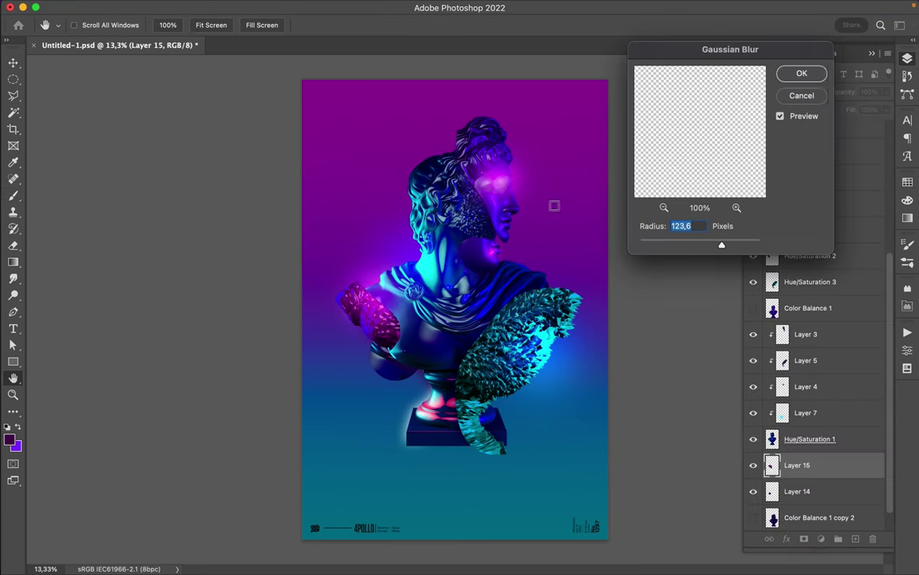
key("Return")
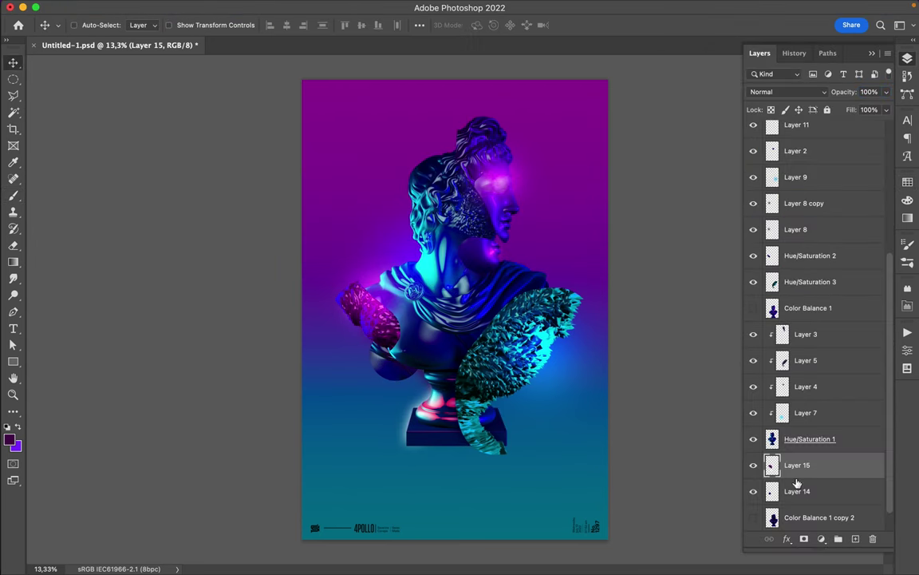
Draw the white diagonal stripe Shape 2, rasterize it, and delete its top-left tip
key("p")
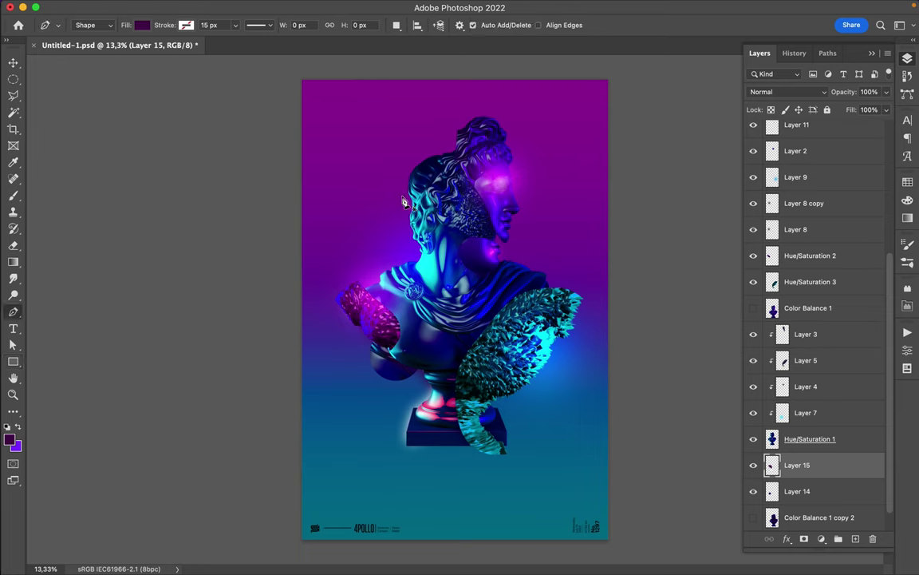
left_click(382, 212)
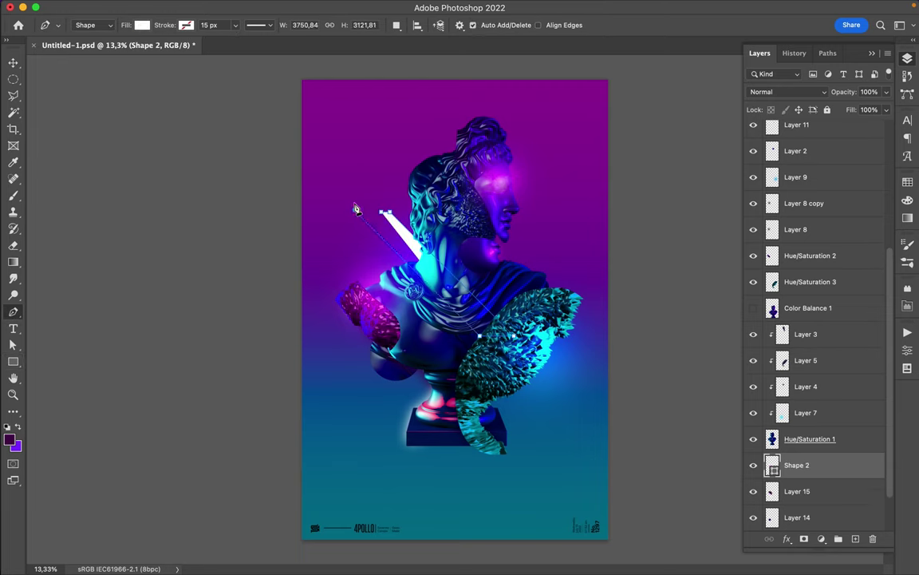
right_click(825, 461)
left_click(702, 428)
key("l")
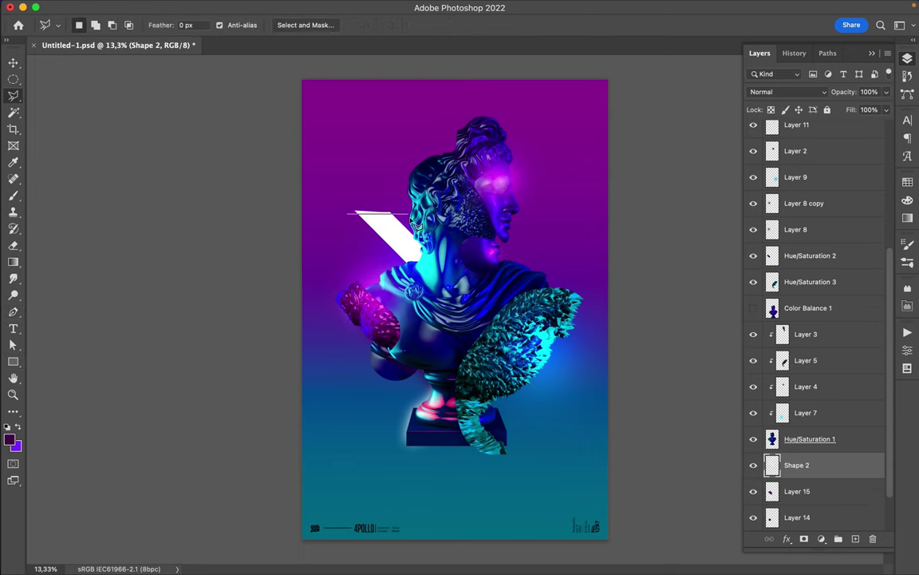
left_click(564, 123)
left_click(304, 123)
key("Delete")
key("ctrl+d")
Move the stripe above Color Balance 1, lower its fill to 21%, and duplicate it
key("v")
left_click_drag(809, 459, 806, 297)
left_click(886, 109)
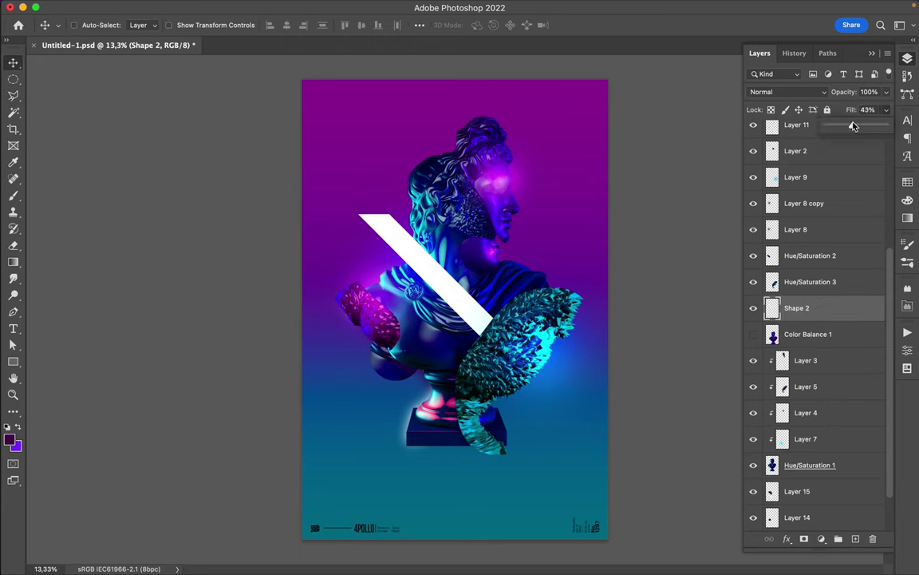
left_click_drag(885, 126, 842, 130)
key("ctrl+j")
left_click(299, 6)
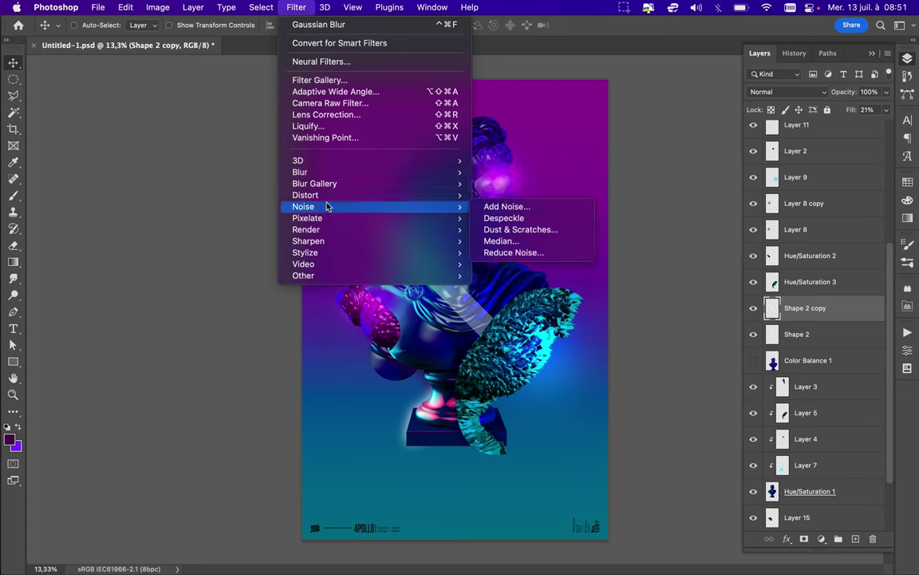
Add noise and a 3 px Gaussian Blur to the stripe copy
left_click(499, 206)
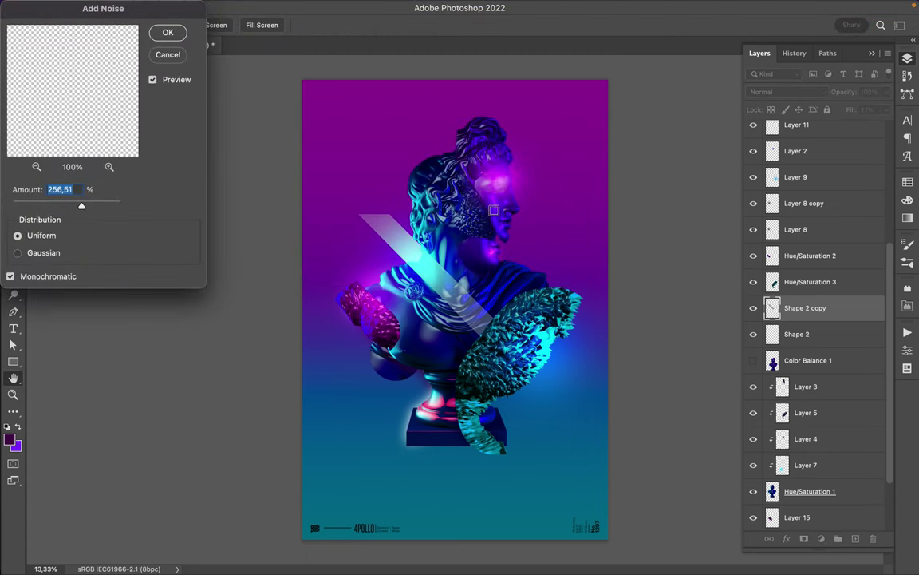
key("Return")
scroll(611, 283, "up", 5)
left_click(296, 6)
mouse_move(305, 195)
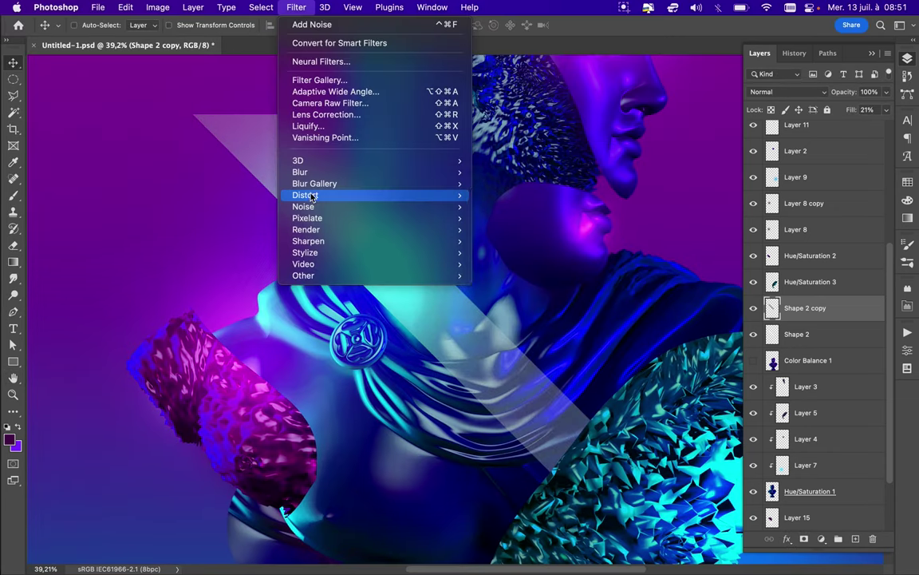
left_click(511, 218)
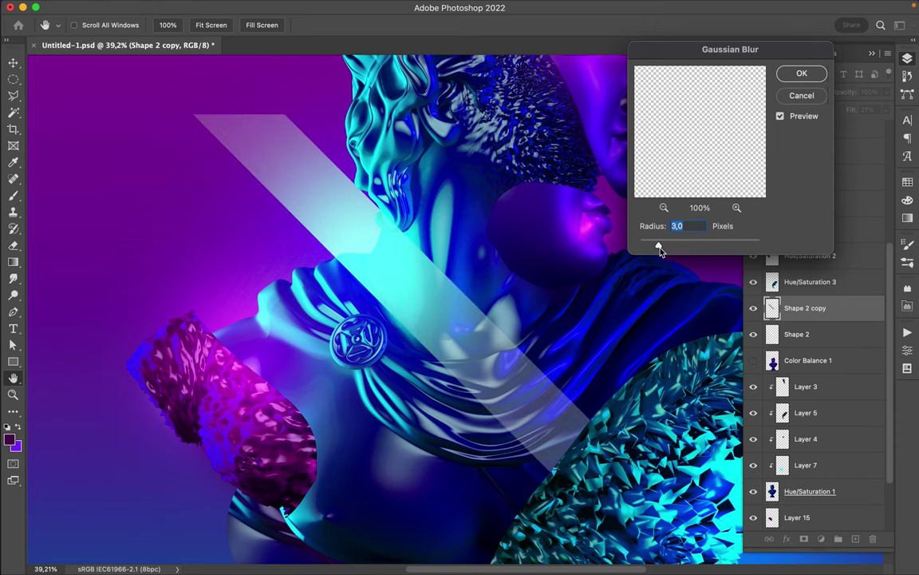
key("Return")
Duplicate both stripes, flip them horizontally, and scale them to 33% beside the face
left_click(827, 332, "shift")
scroll(648, 308, "down", 3)
key("m")
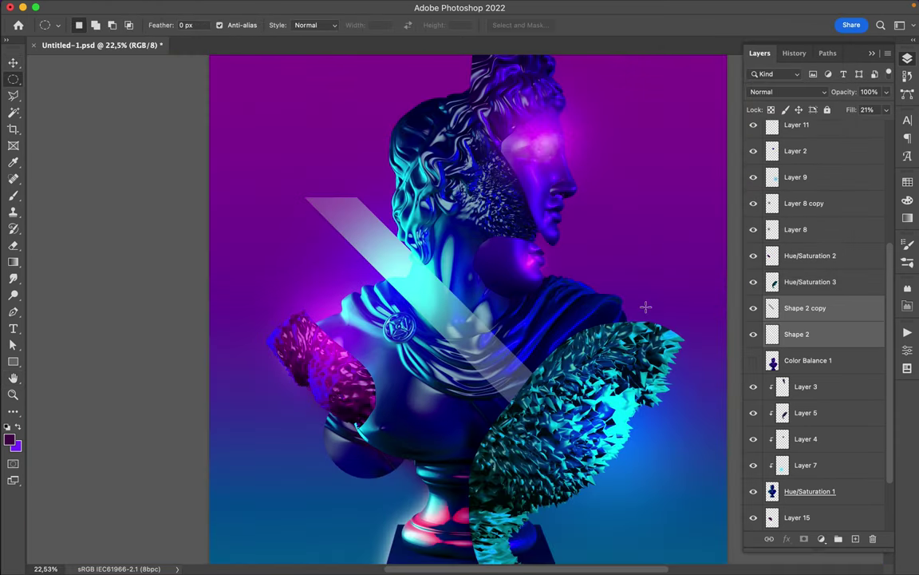
left_click_drag(806, 334, 786, 167)
left_click(125, 8)
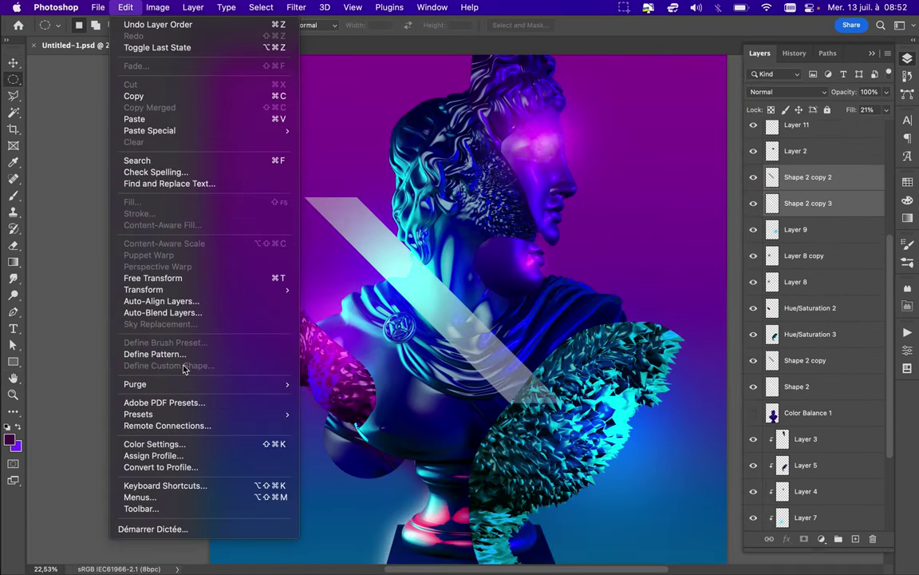
left_click(359, 516)
mouse_move(808, 177)
left_mouse_down()
mouse_move(810, 474)
mouse_move(810, 435)
left_mouse_up()
key("ctrl+t")
left_click_drag(687, 195, 600, 241)
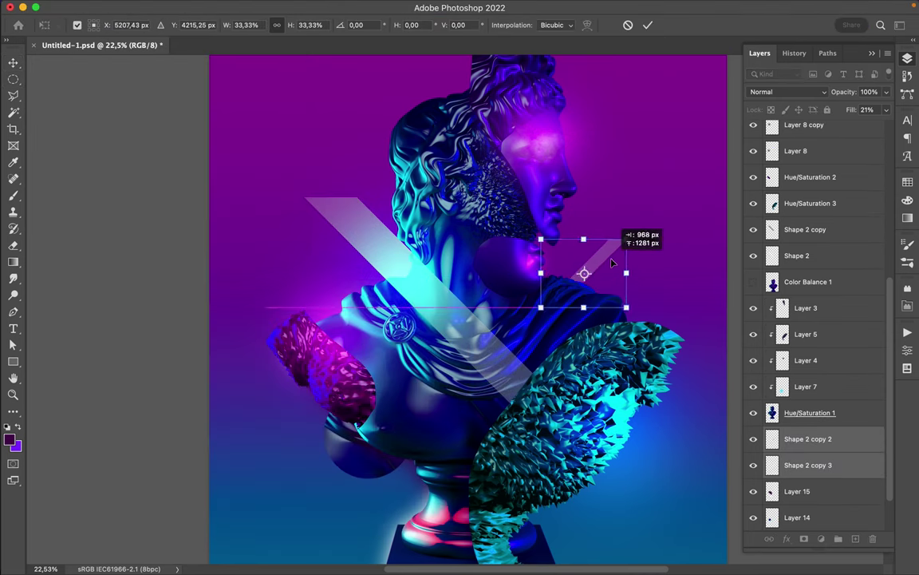
key("Return")
key("ctrl+0")
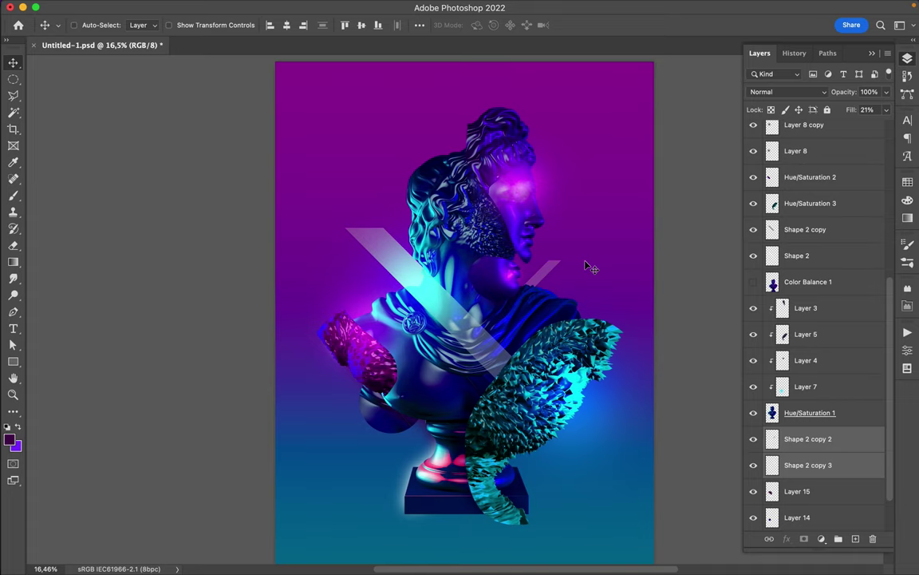